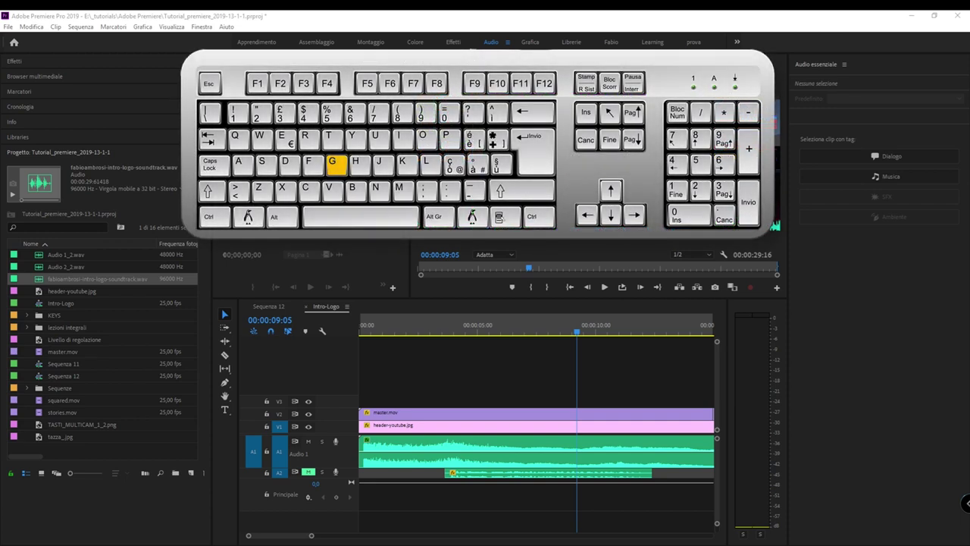
Check the Audio 1 soundtrack's audio gain settings and close them without changes
left_click(518, 456)
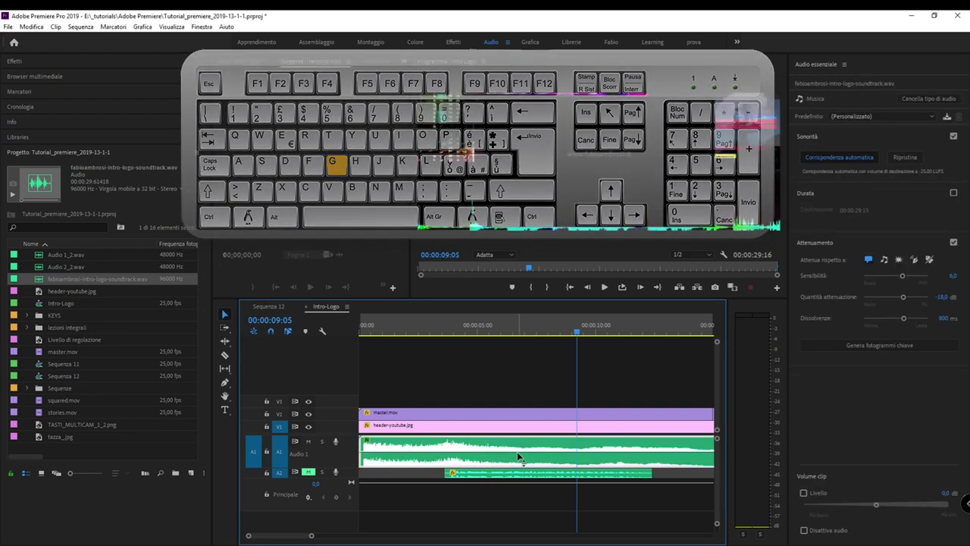
key("g")
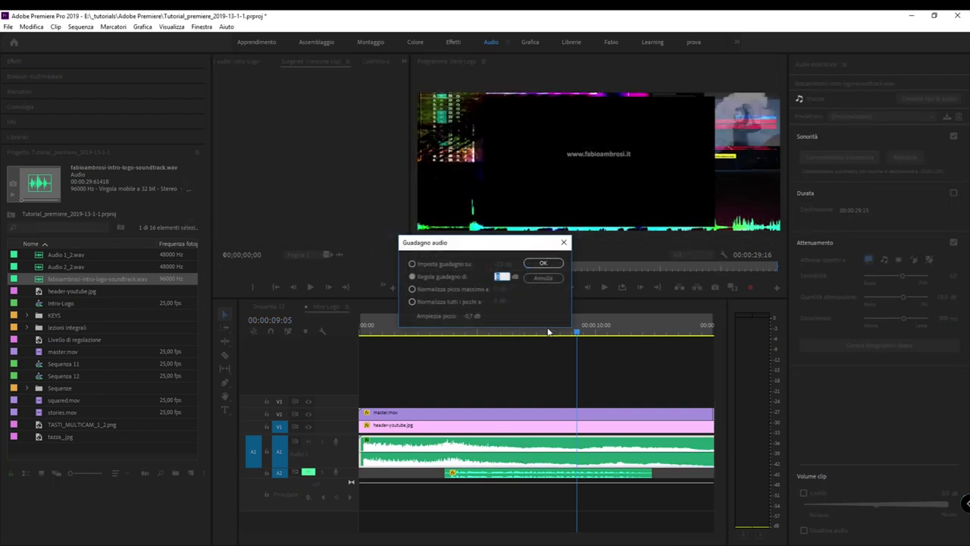
left_click(542, 278)
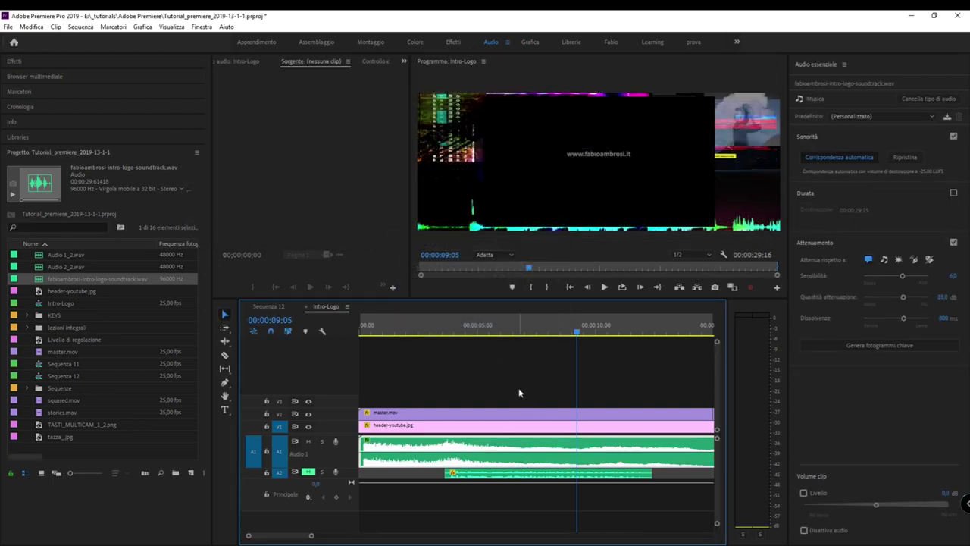
left_click(519, 391)
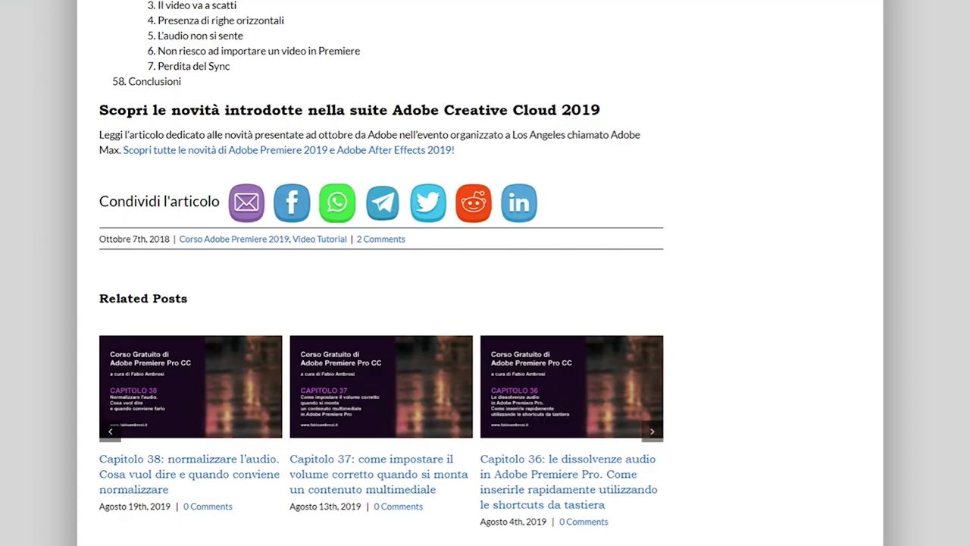
Scroll the timeline up and down to inspect the tracks
scroll(531, 179, "up", 5)
scroll(531, 180, "up", 5)
scroll(531, 179, "up", 5)
scroll(533, 180, "up", 5)
scroll(531, 174, "up", 5)
scroll(527, 166, "up", 5)
scroll(523, 156, "up", 5)
scroll(523, 155, "down", 3)
scroll(501, 167, "down", 5)
scroll(470, 182, "down", 5)
scroll(435, 201, "down", 5)
scroll(434, 202, "down", 5)
scroll(429, 201, "down", 5)
scroll(429, 202, "down", 3)
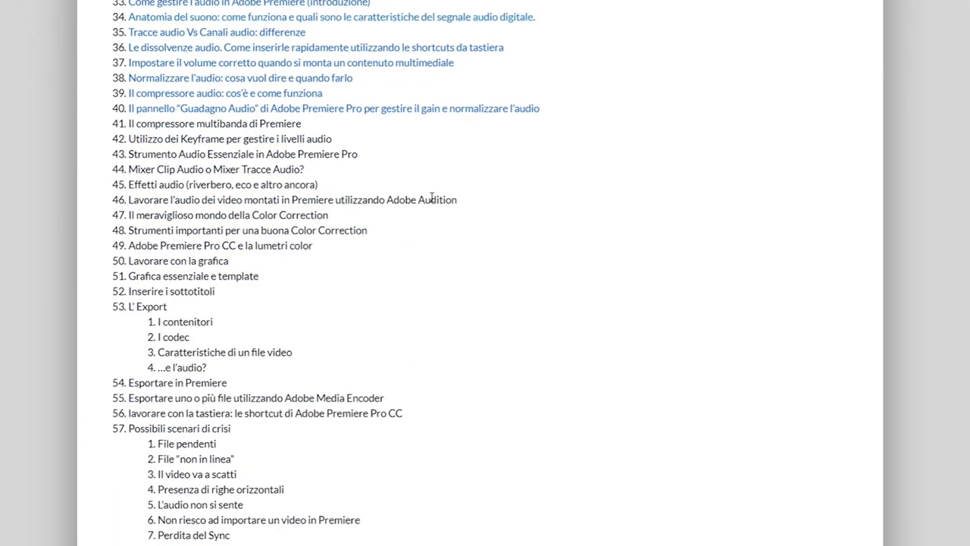
scroll(323, 258, "down", 3)
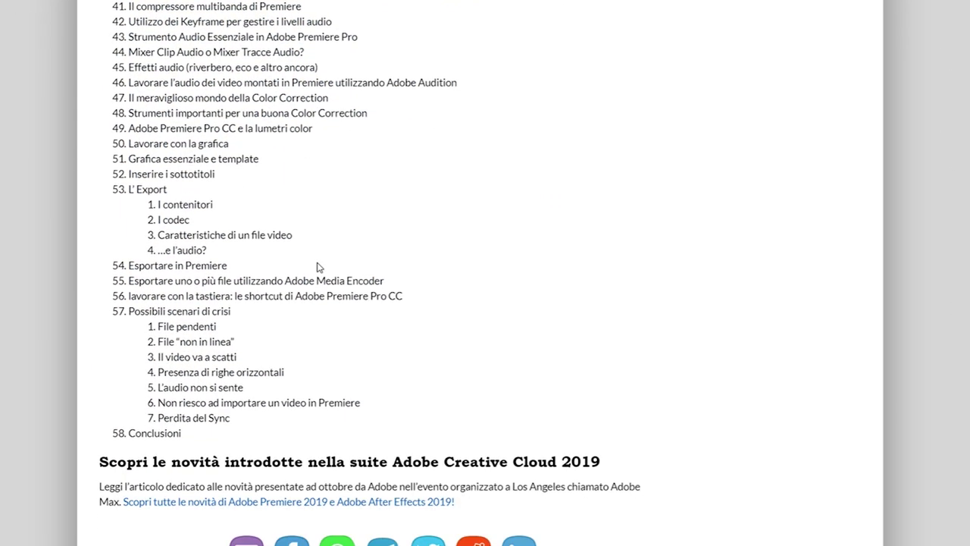
scroll(316, 266, "up", 2)
scroll(314, 268, "up", 1)
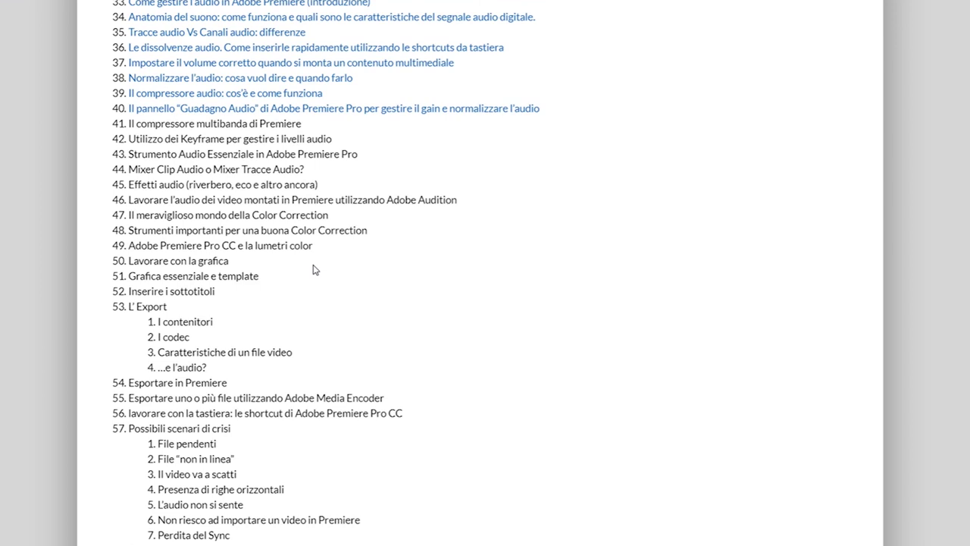
scroll(299, 229, "up", 1)
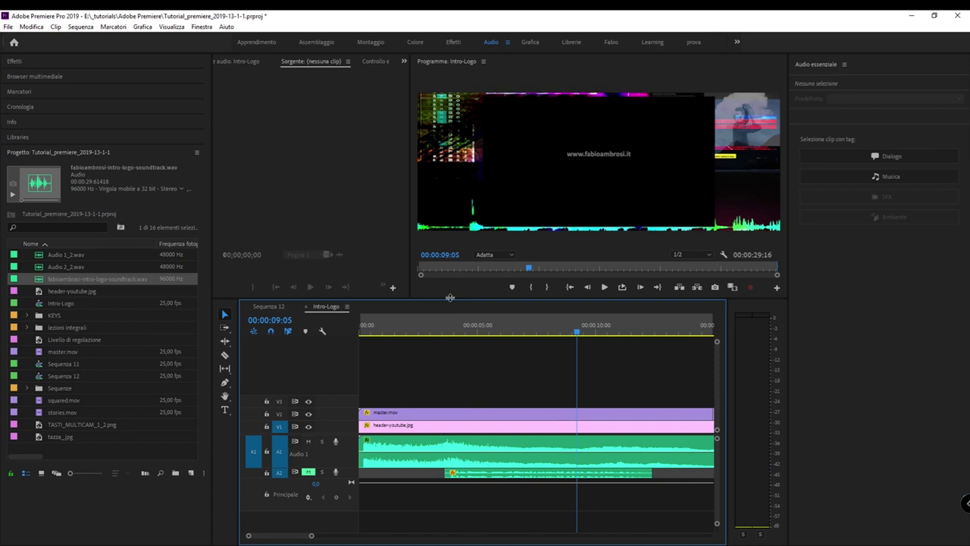
Make the timeline and Audio 2 track taller, then select the A1 and Audio 2_2.wav clips
left_click_drag(454, 300, 470, 233)
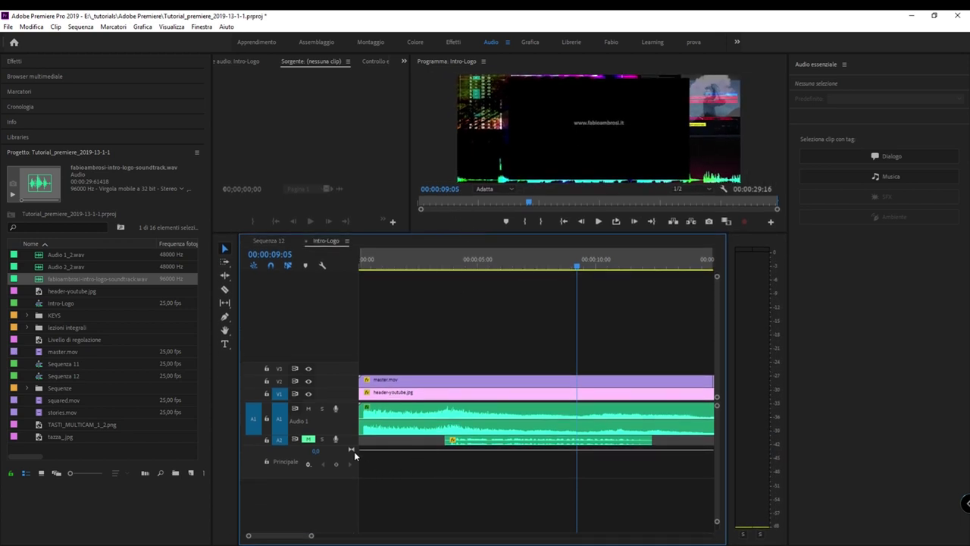
left_click_drag(291, 447, 285, 479)
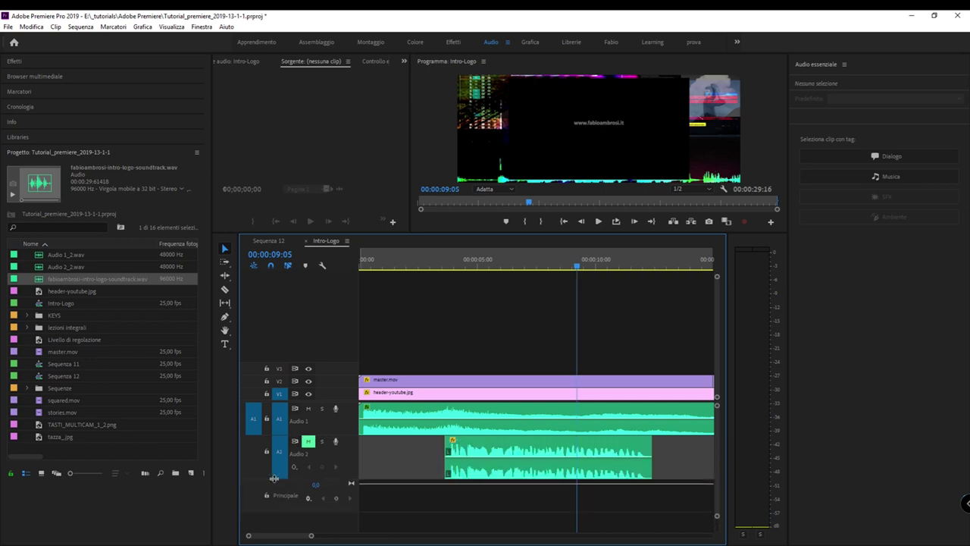
left_click(401, 426)
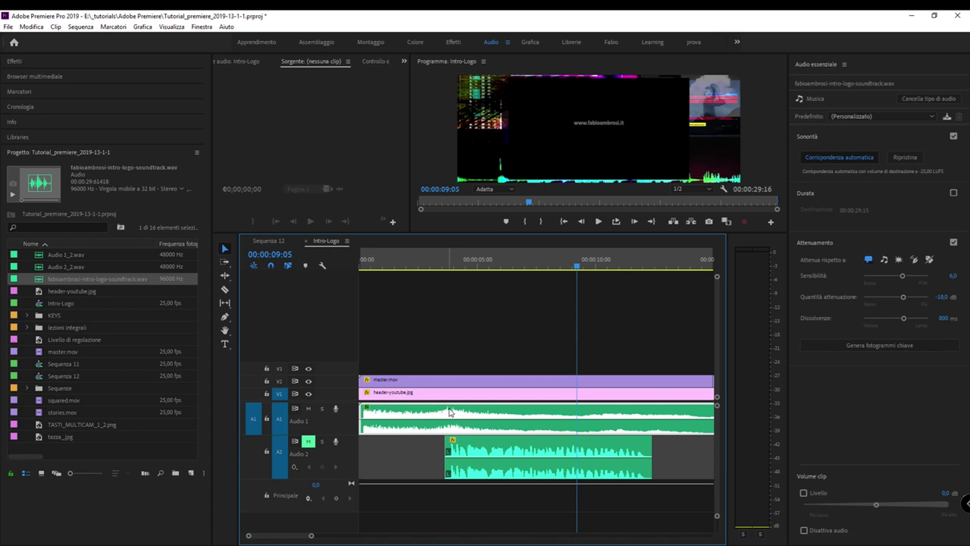
left_click(490, 452)
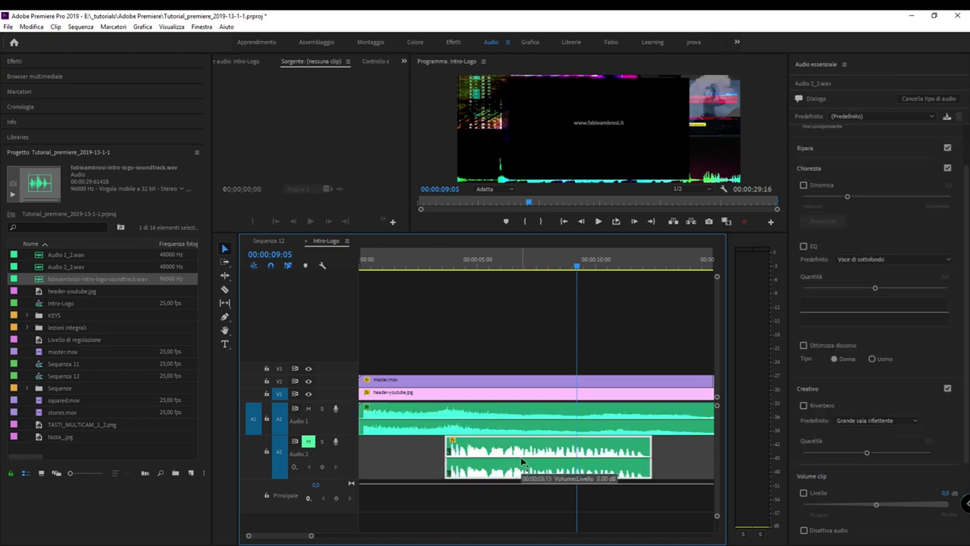
left_click(487, 412)
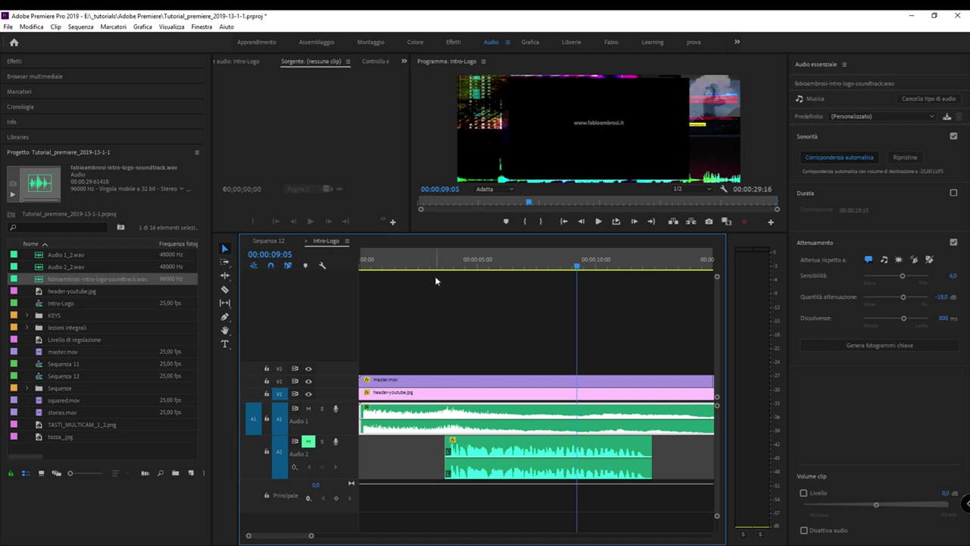
Deselect the soundtrack, zoom the timeline to show the whole sequence, and jump to 00:00:00:00
left_click(485, 302)
key("minus")
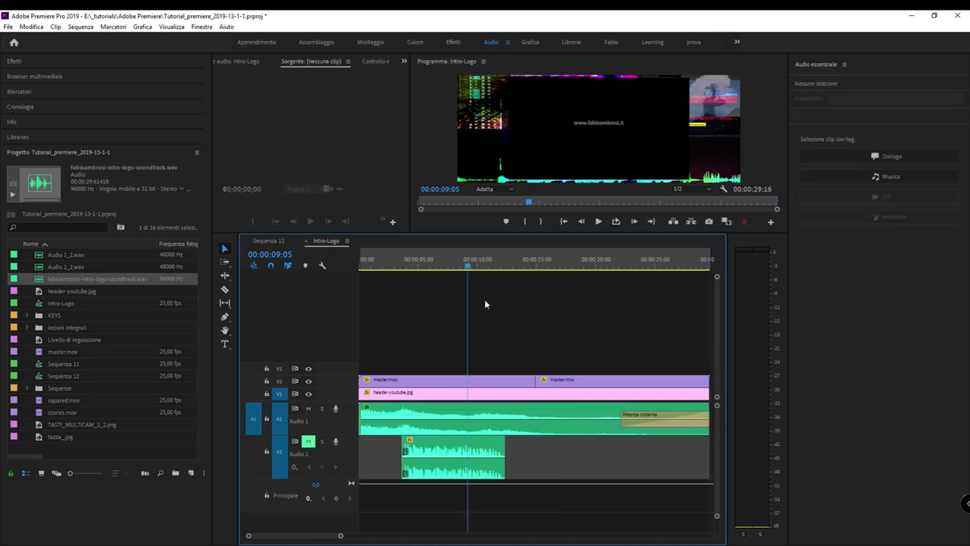
key("minus")
key("equal")
key("Home")
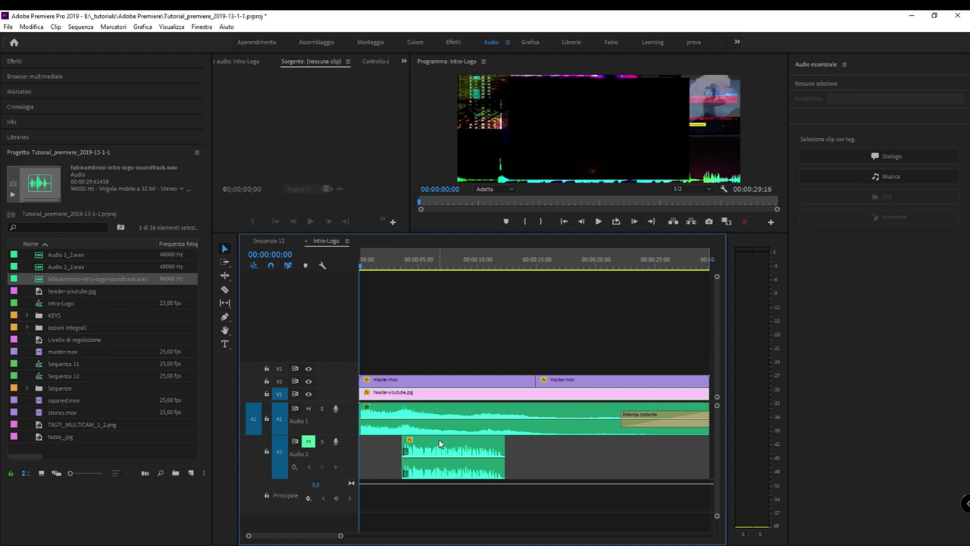
Shorten the timeline and widen the Program monitor over the Source monitor
mouse_move(439, 444)
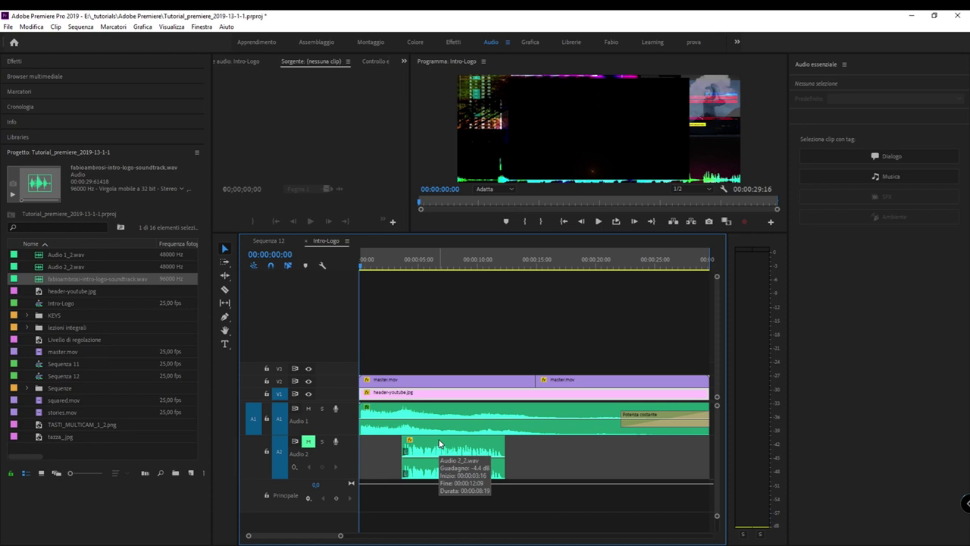
left_click_drag(439, 236, 409, 396)
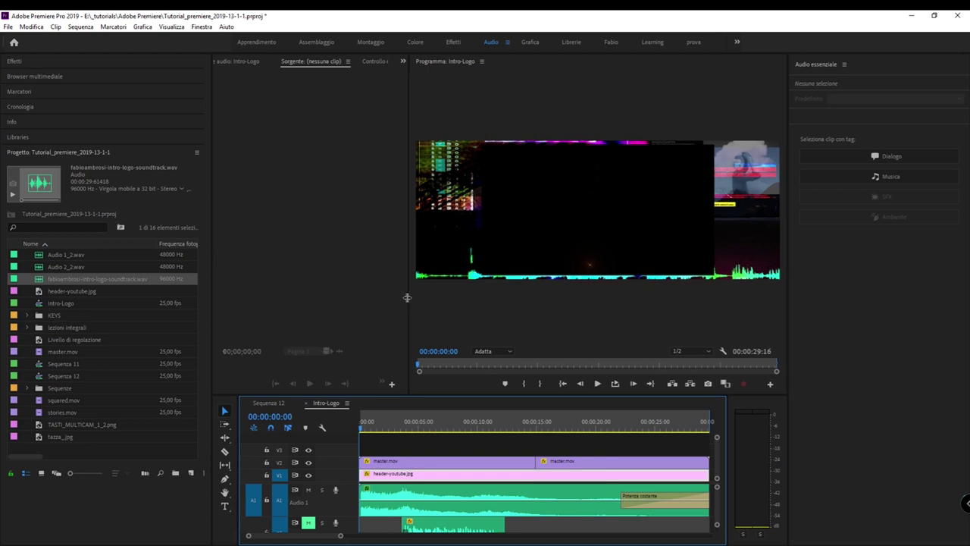
left_click_drag(410, 296, 250, 281)
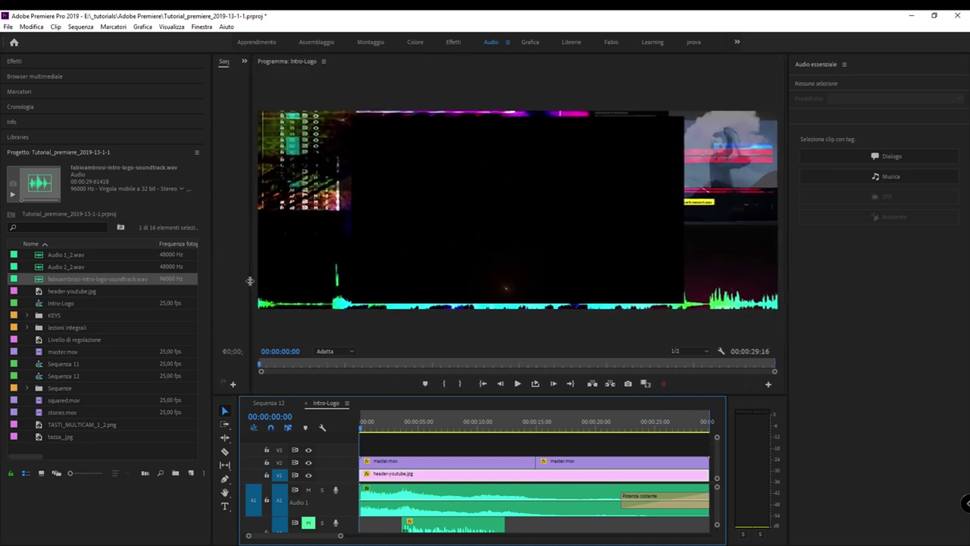
left_click(410, 497)
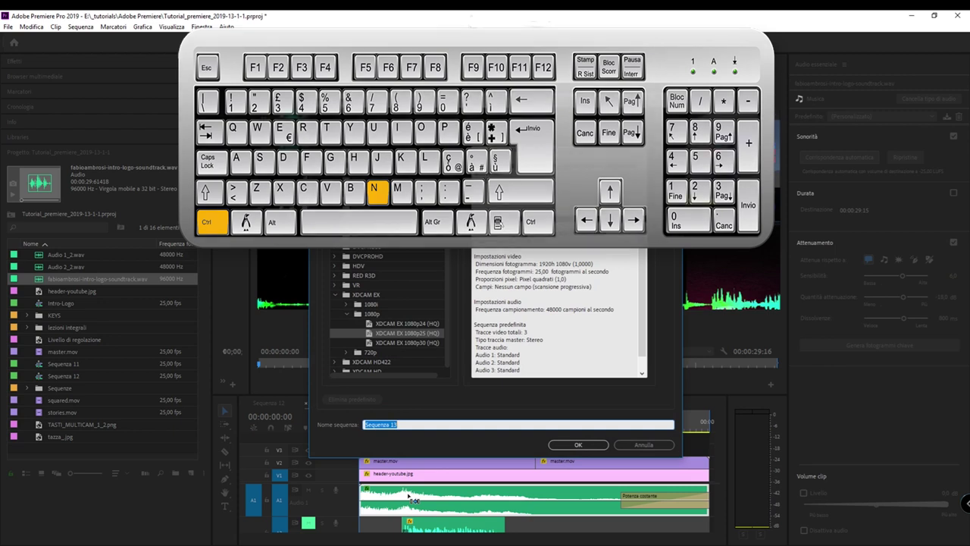
left_click(400, 124)
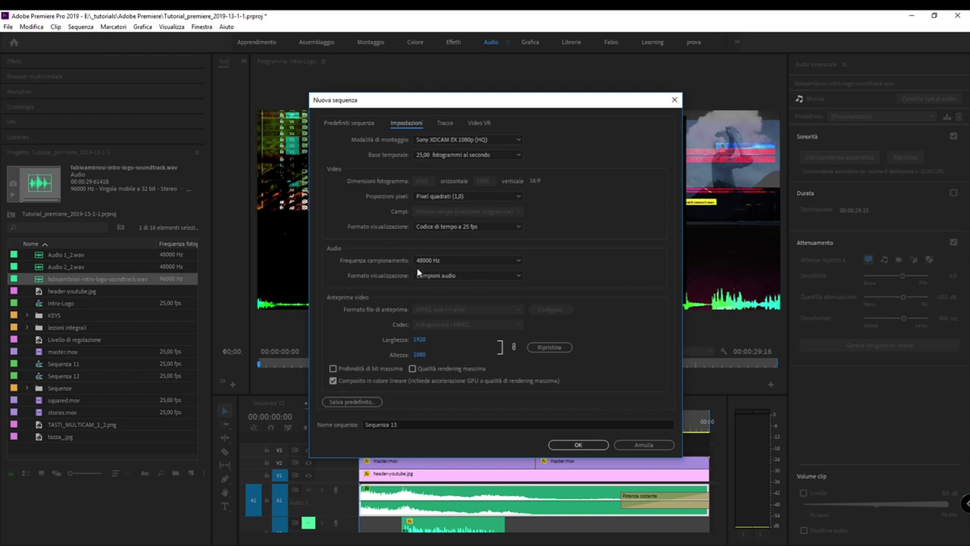
left_click(637, 449)
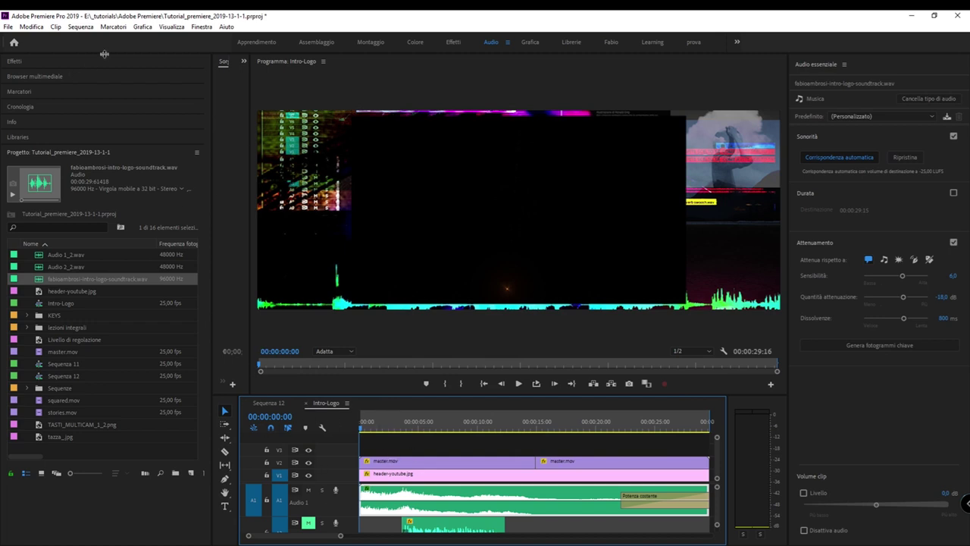
Review Sequenza > Impostazioni sequenza, cancel it, and switch to the Montaggio workspace
left_click(81, 26)
left_click(175, 40)
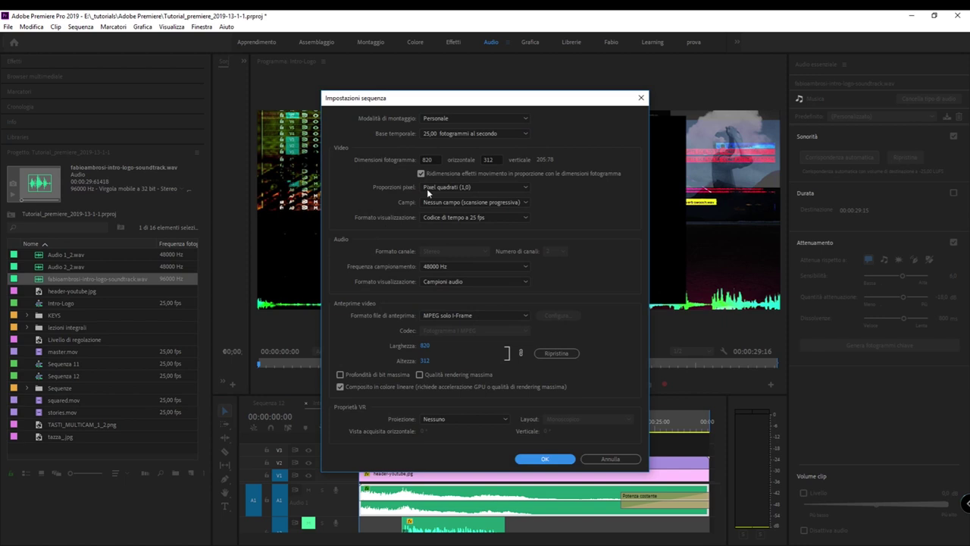
left_click(615, 459)
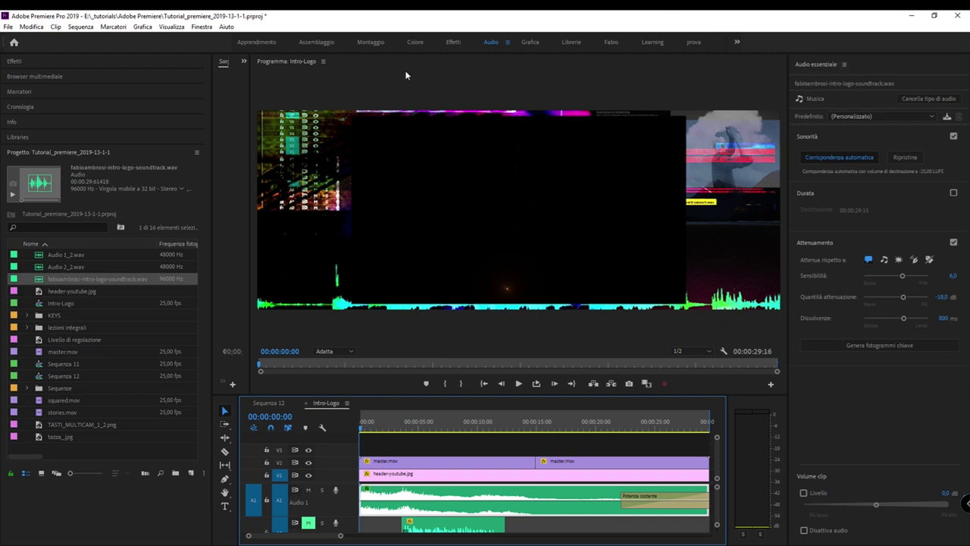
left_click(370, 42)
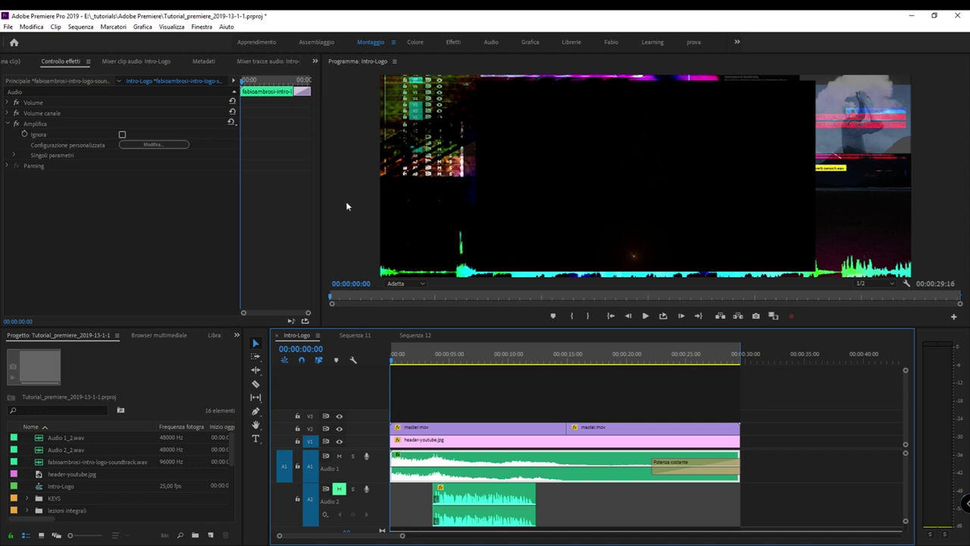
Widen the Program monitor, toggle the V2 logo layer, and park the playhead at 00:00:03:11
left_click_drag(319, 199, 123, 194)
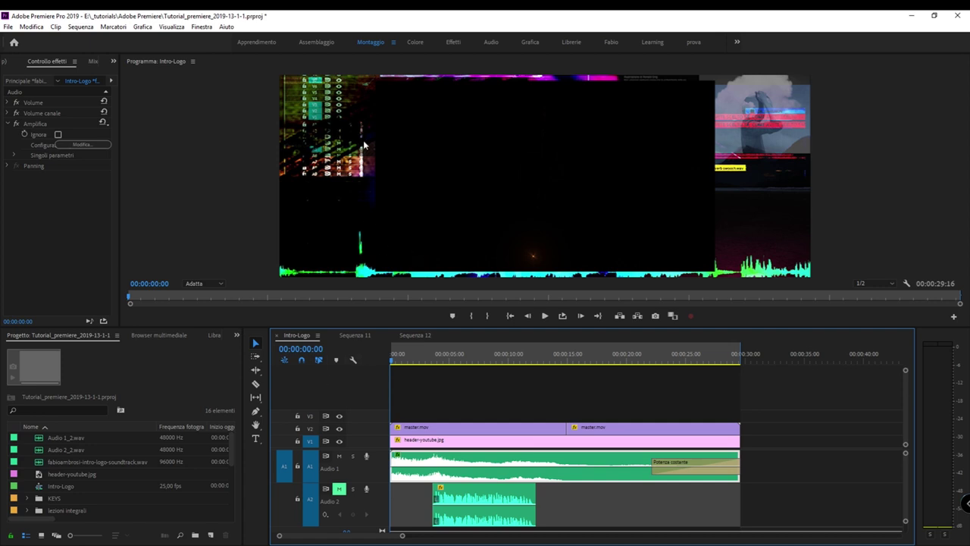
left_click(339, 428)
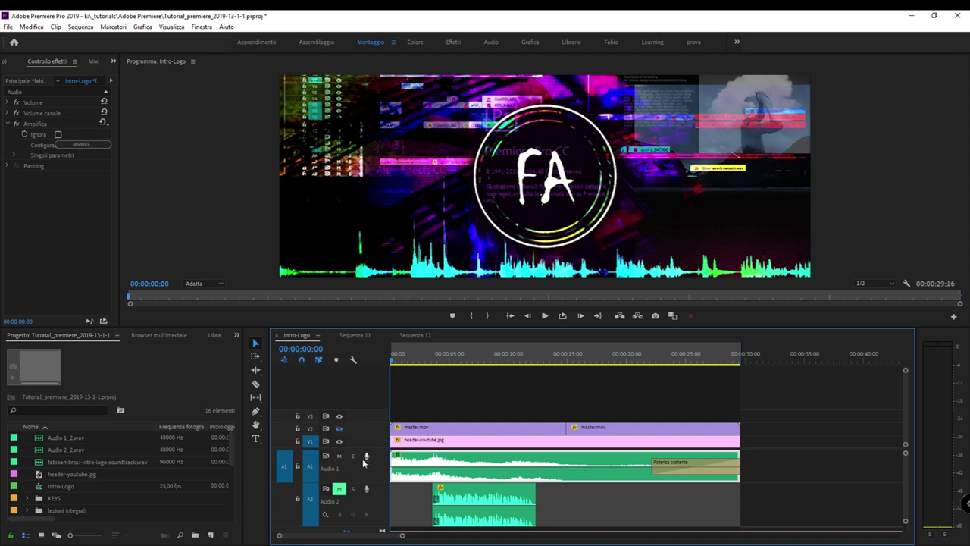
left_click(338, 429)
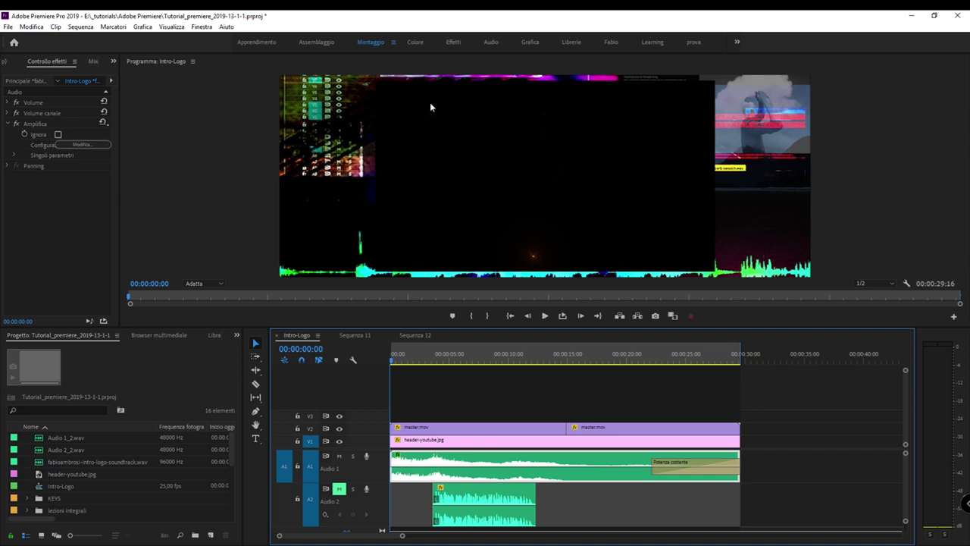
left_click(430, 362)
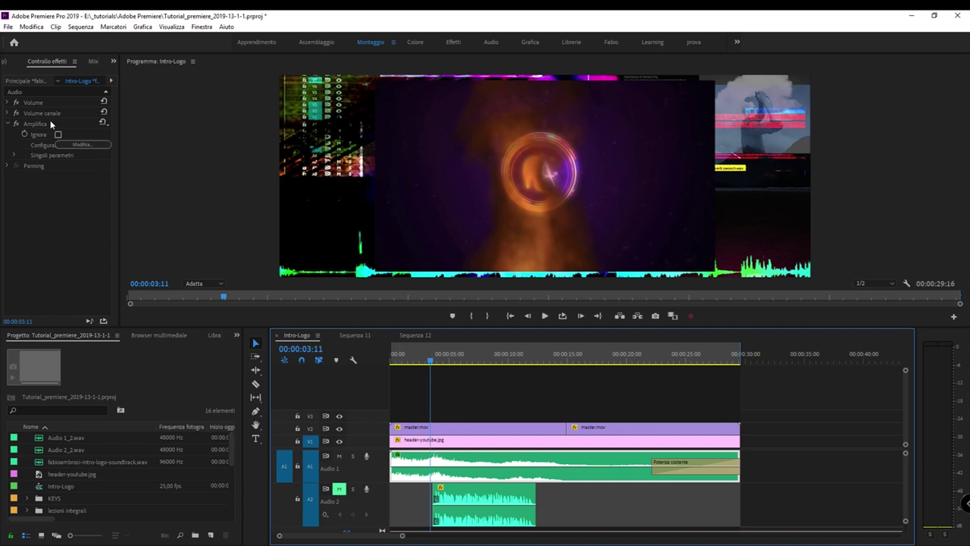
Expand the soundtrack's Volume effect (0,0 dB) and widen the Effect Controls panel
left_click(37, 104)
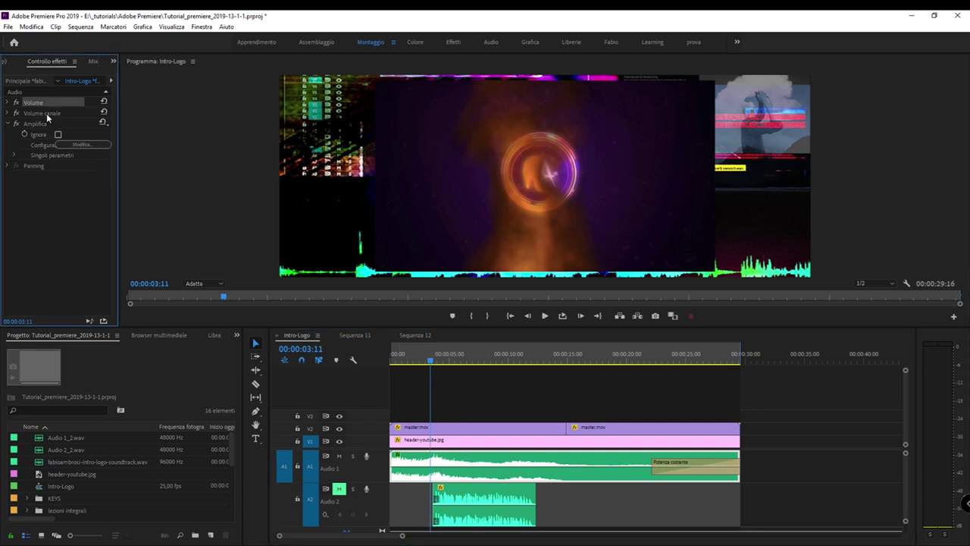
left_click(8, 102)
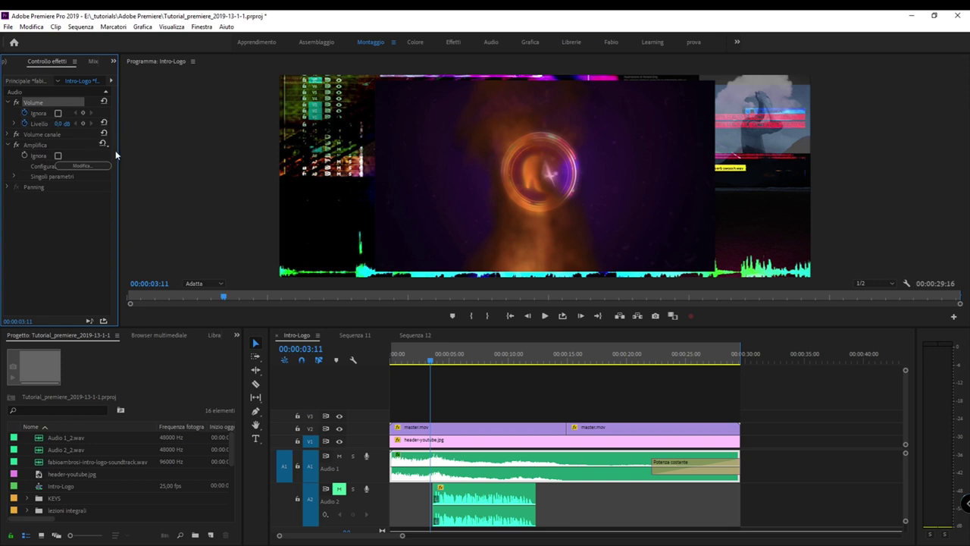
left_click_drag(264, 161, 365, 161)
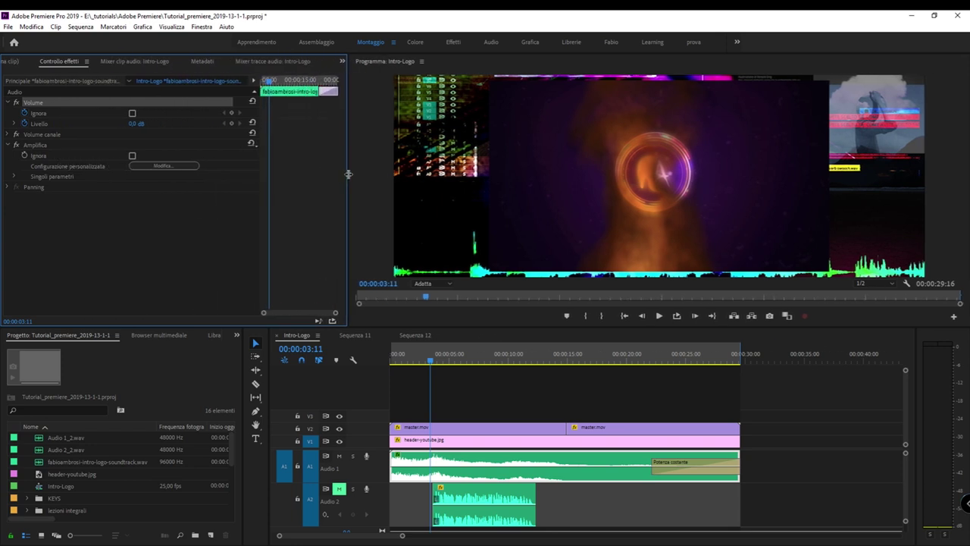
Resize the first master.mov clip on V2 in the Program monitor to Scale 37,8
left_click(463, 429)
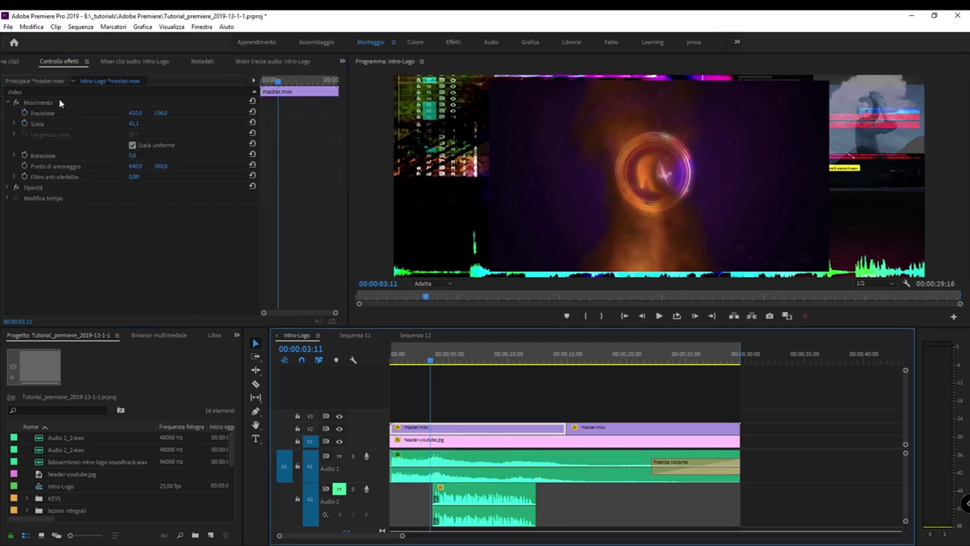
left_click(36, 102)
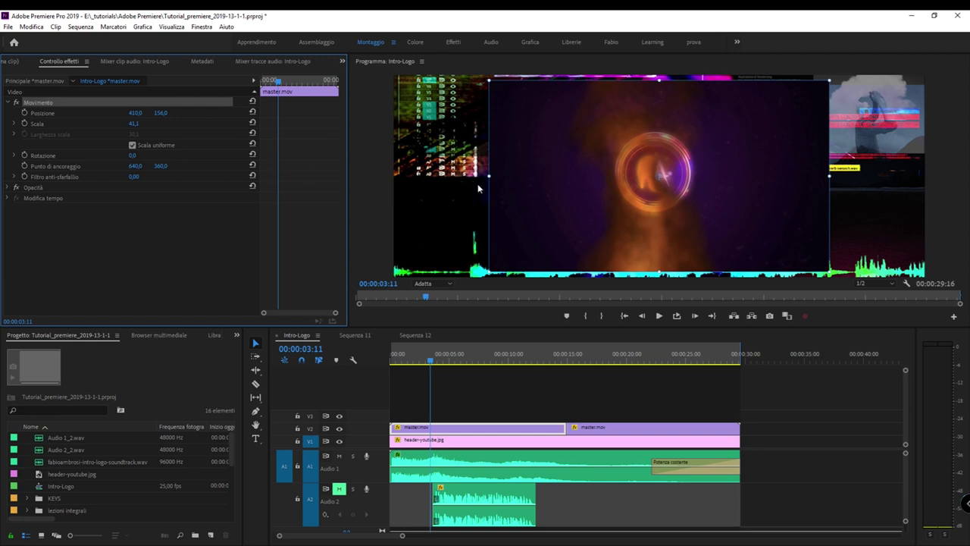
left_click_drag(489, 175, 412, 175)
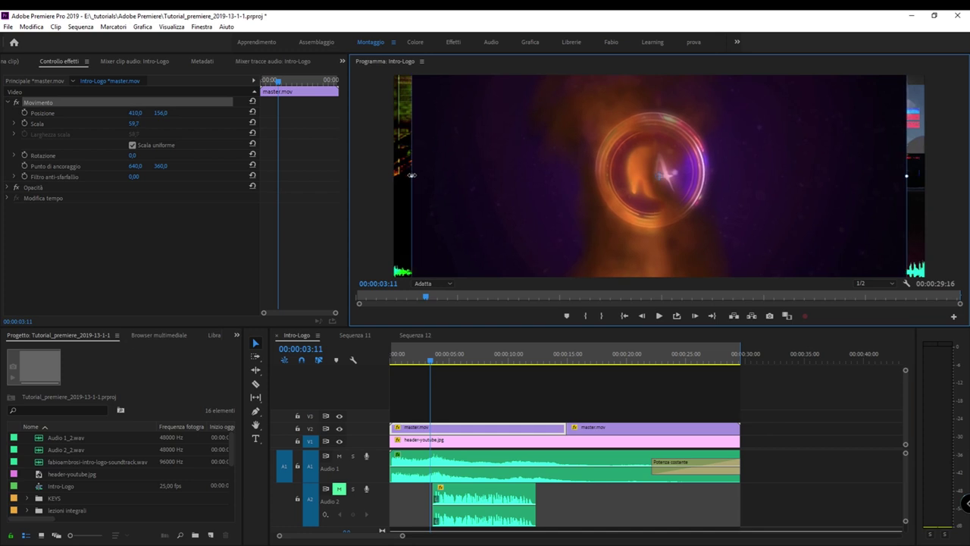
left_click_drag(411, 175, 378, 176)
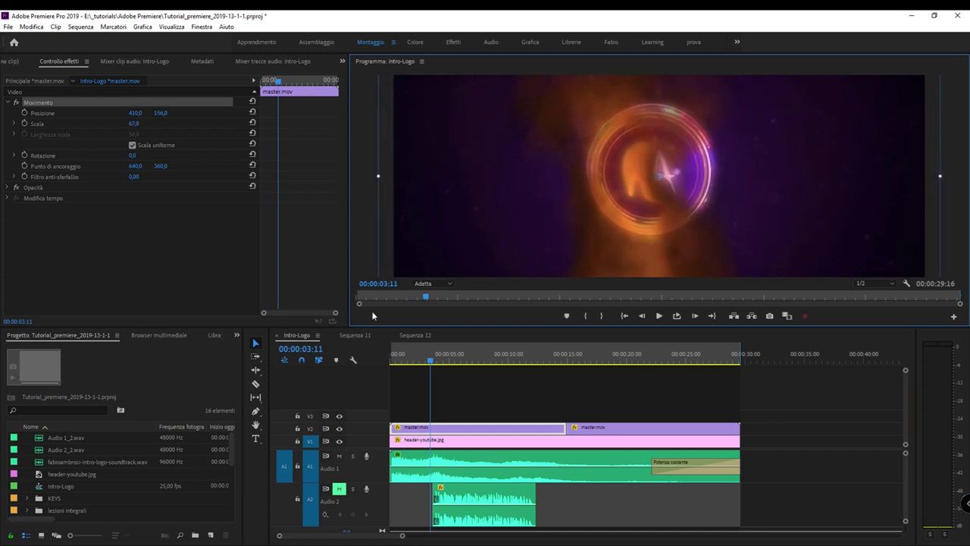
left_click(449, 284)
left_click(427, 318)
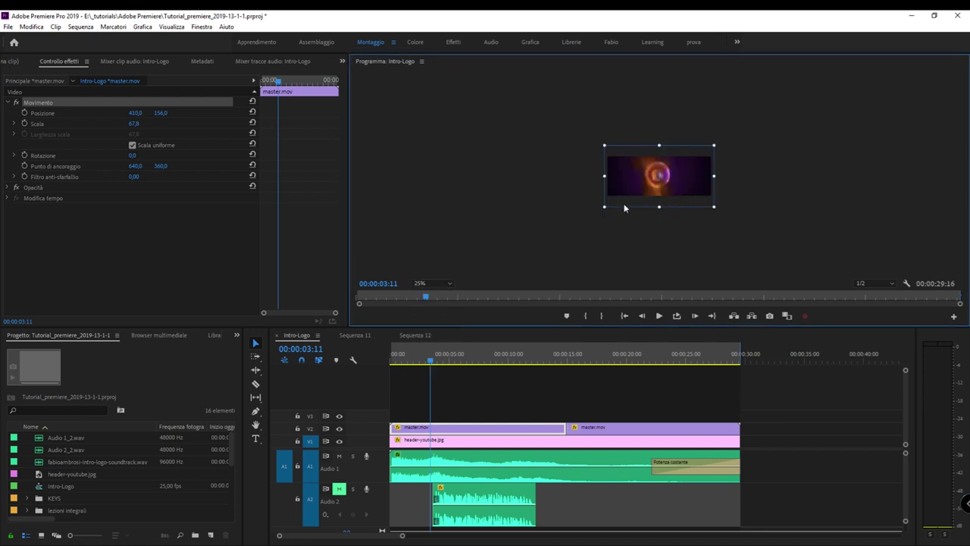
left_click(429, 283)
left_click(436, 297)
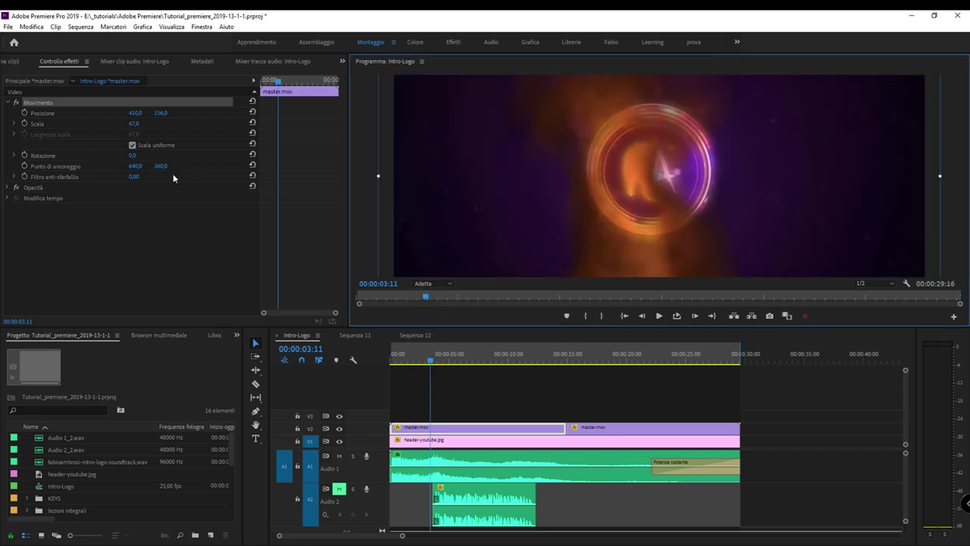
mouse_move(133, 123)
left_mouse_down()
mouse_move(112, 123)
mouse_move(132, 124)
left_mouse_up()
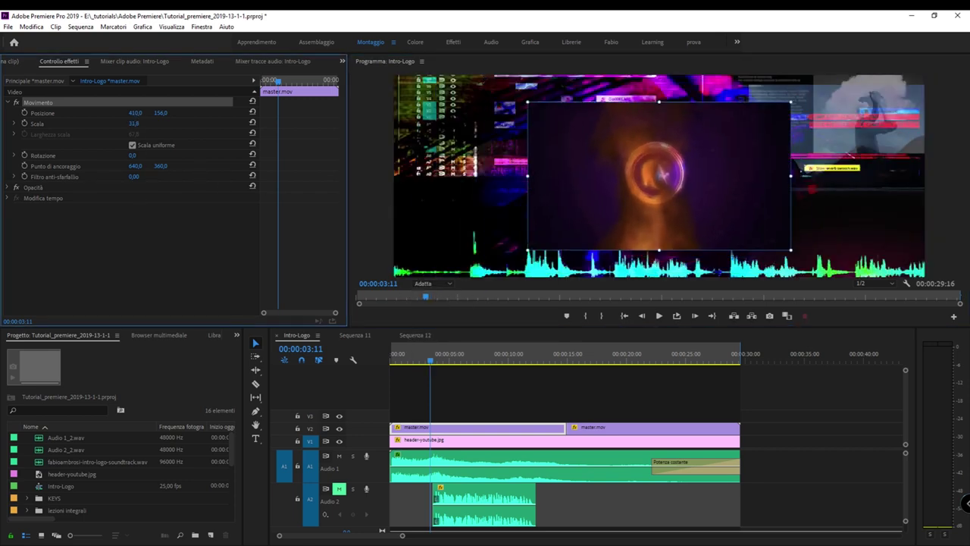
left_click_drag(133, 124, 132, 123)
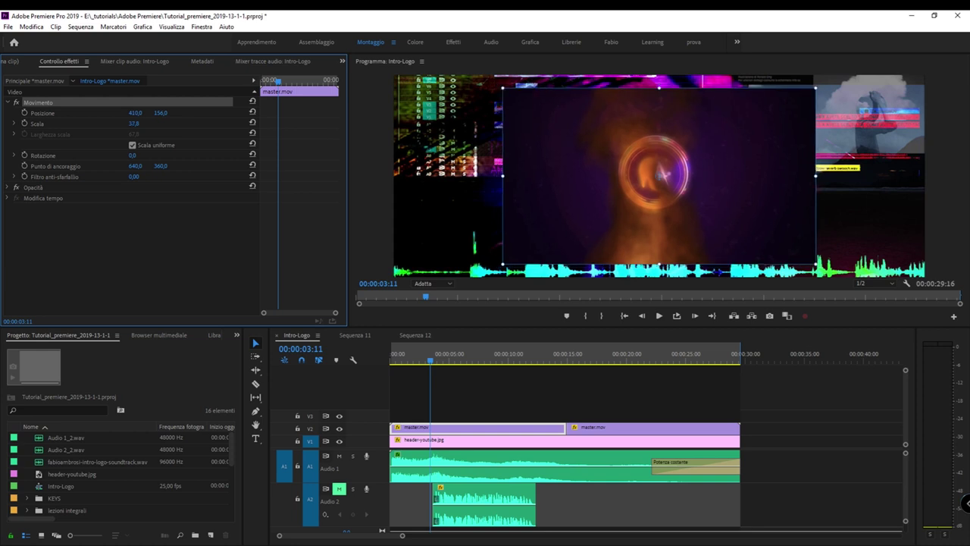
left_click(435, 440)
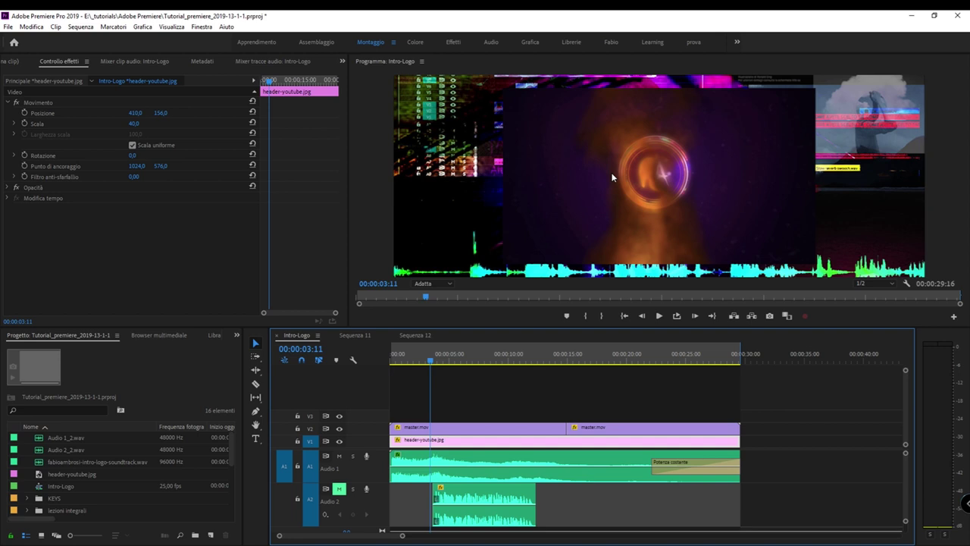
key("Home")
key("ctrl+grave")
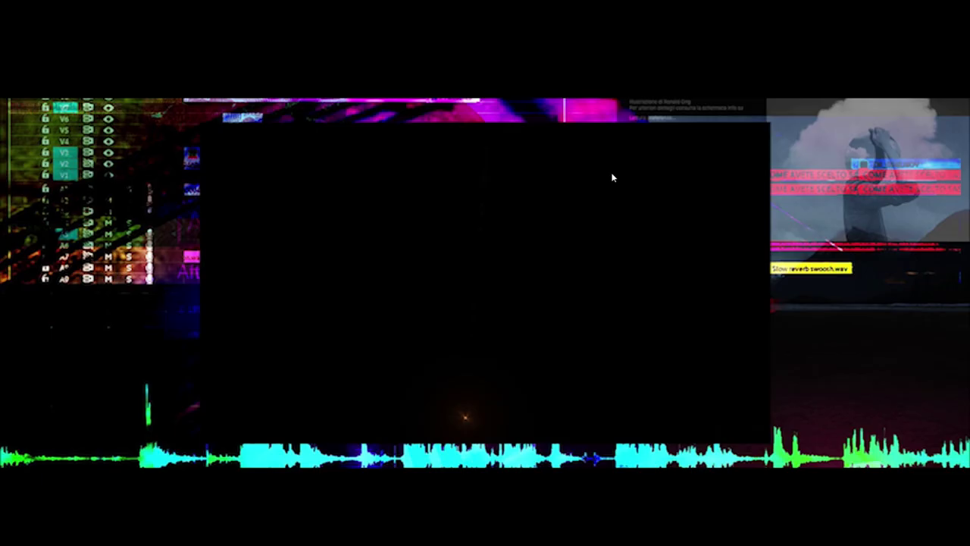
key("space")
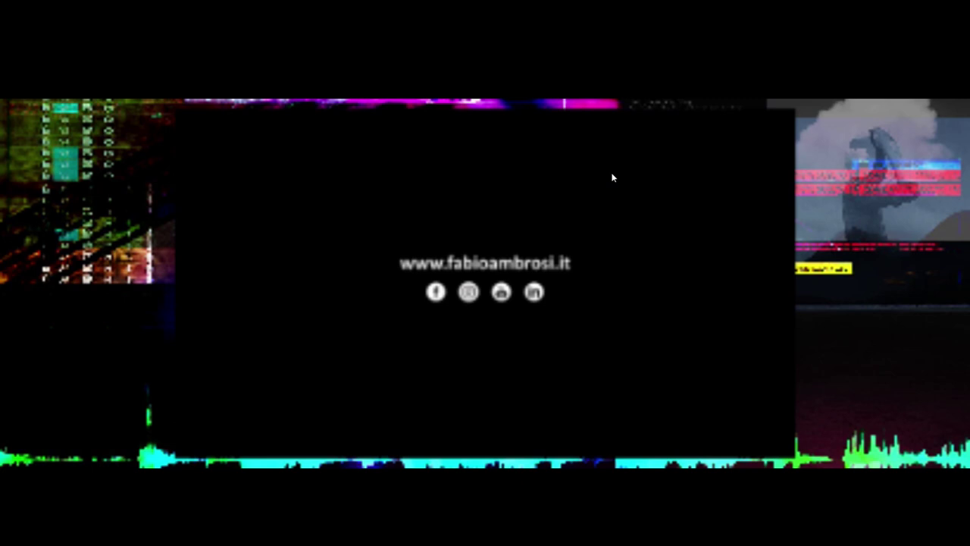
key("Escape")
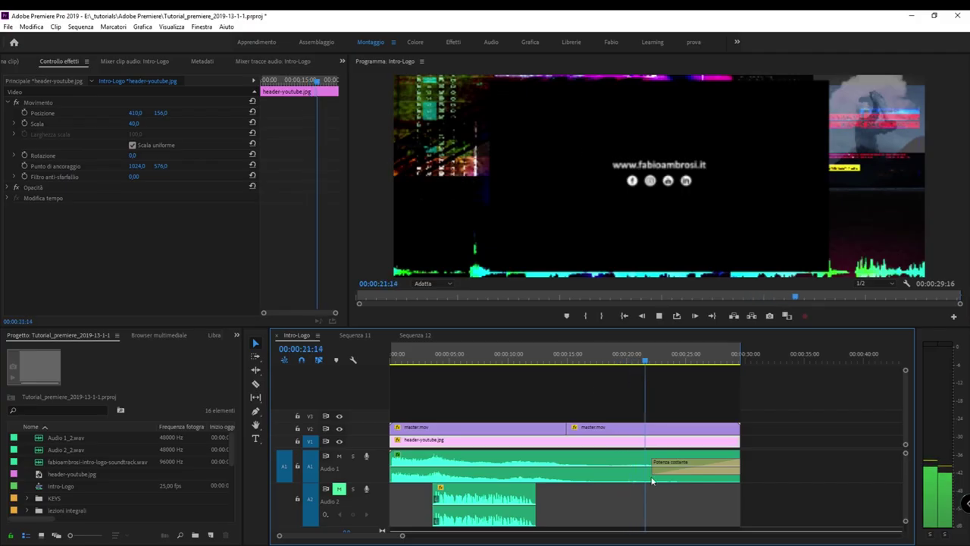
left_click(627, 429)
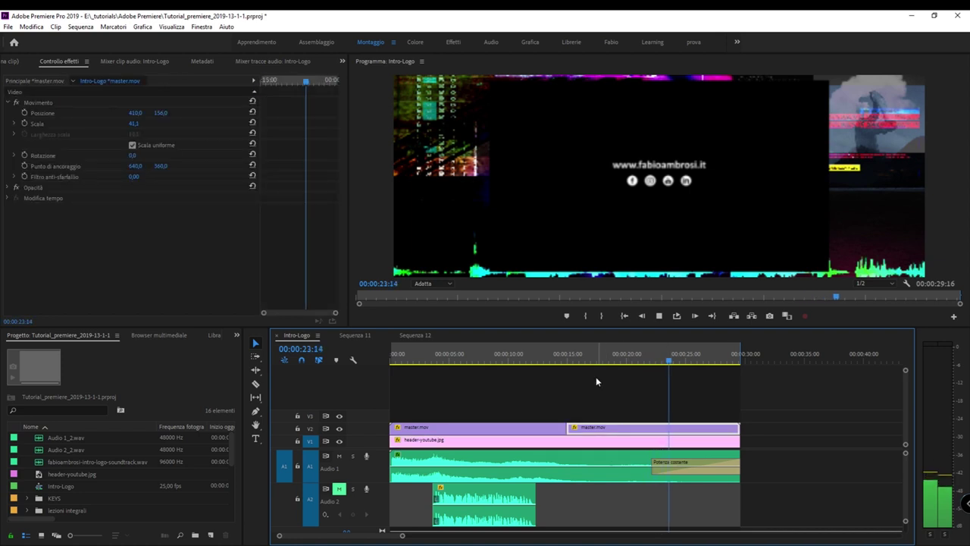
left_click_drag(584, 361, 571, 363)
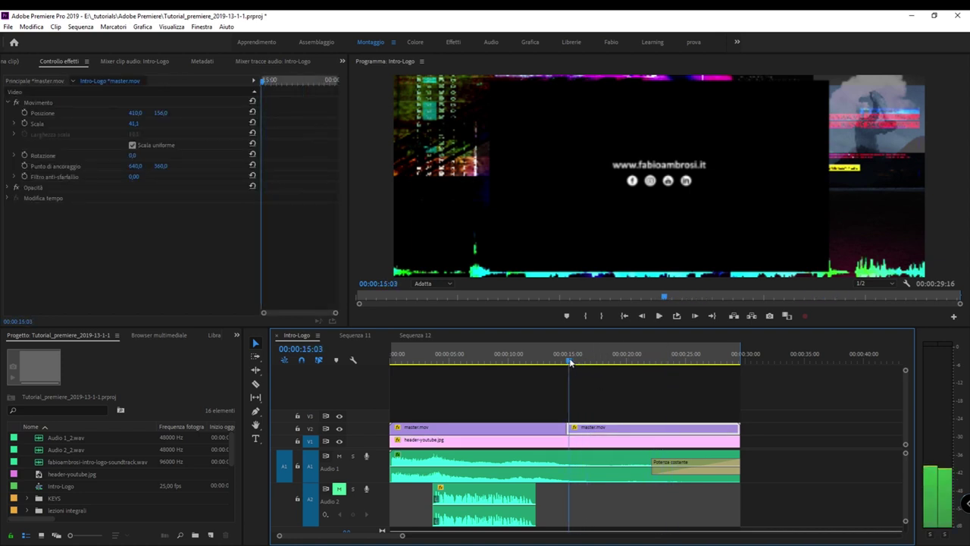
left_click_drag(571, 363, 548, 419)
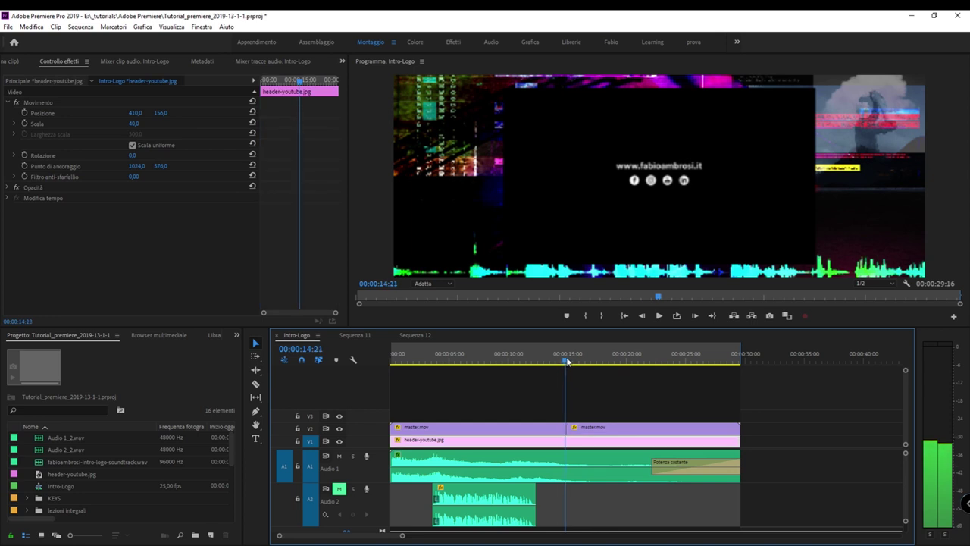
left_click(529, 429)
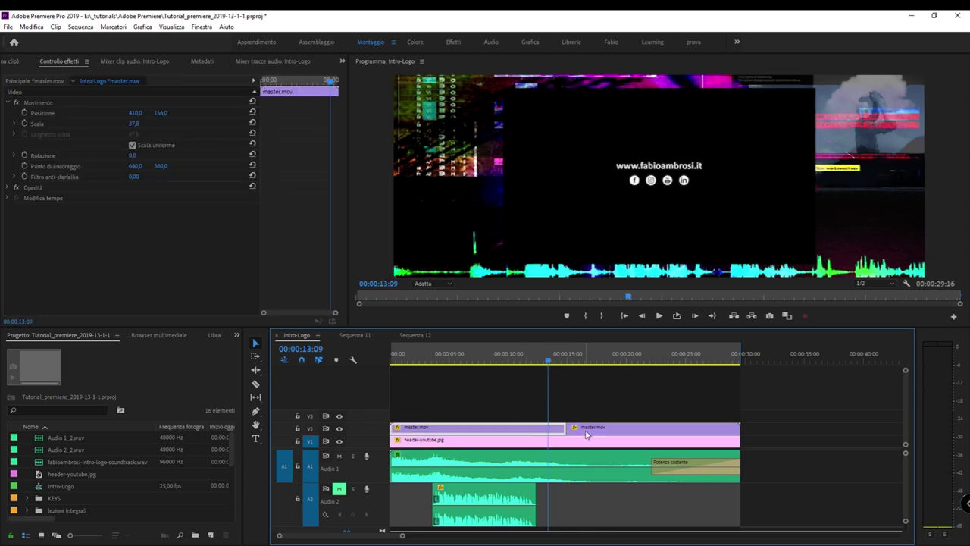
left_click(596, 428)
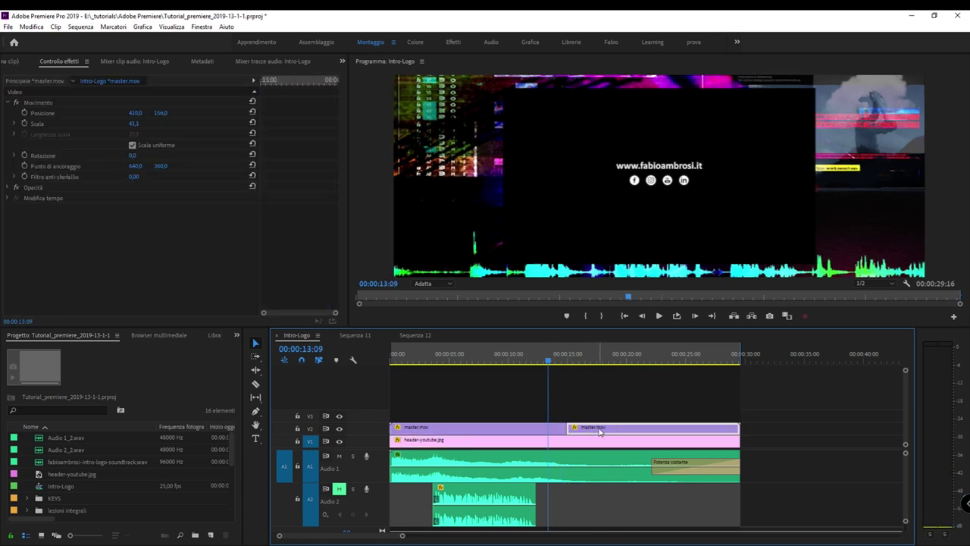
left_click(516, 428)
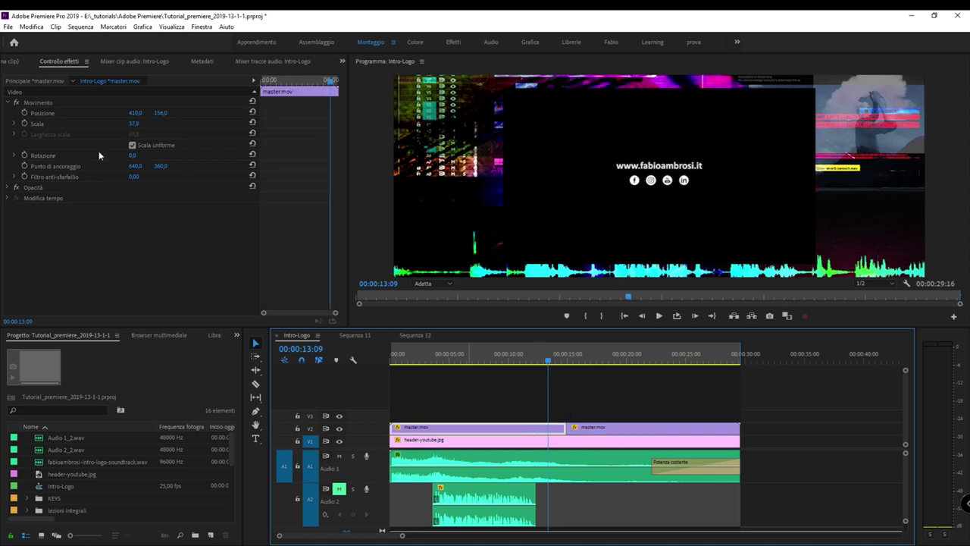
left_click(48, 105)
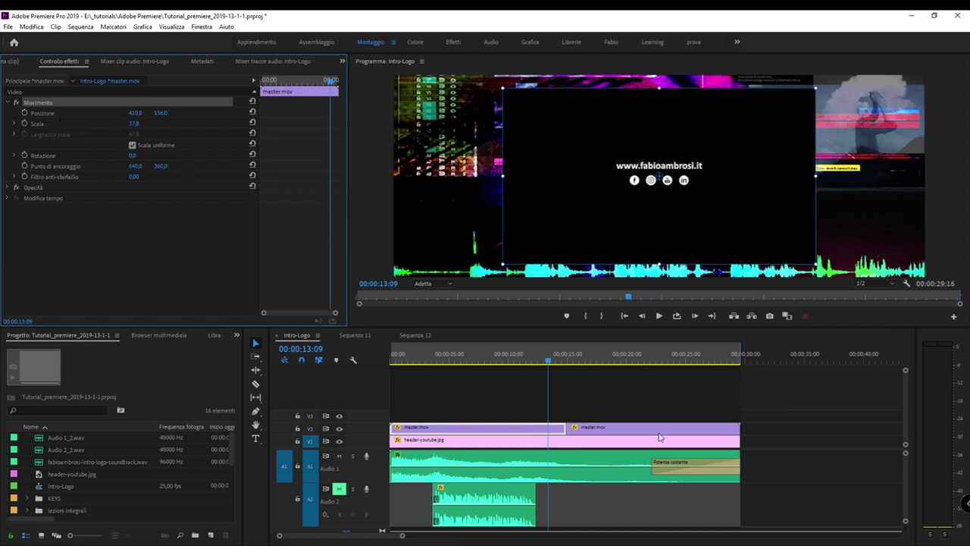
left_click(610, 430)
left_click(590, 360)
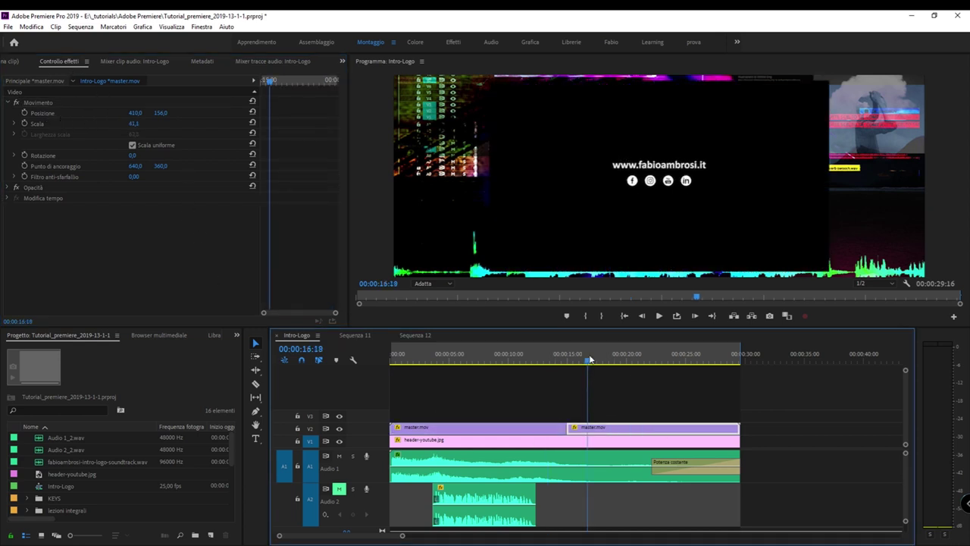
mouse_move(595, 362)
left_mouse_down()
mouse_move(529, 336)
mouse_move(438, 340)
left_mouse_up()
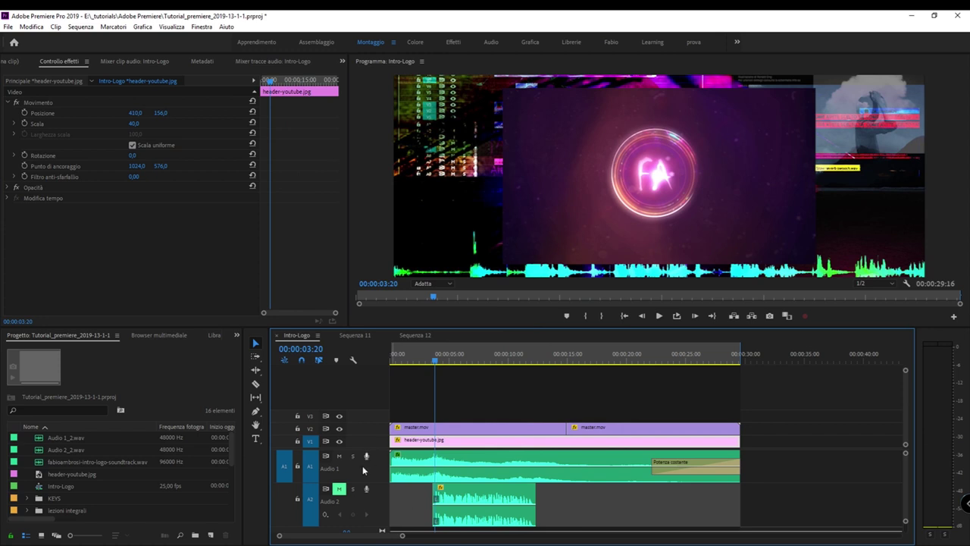
key("space")
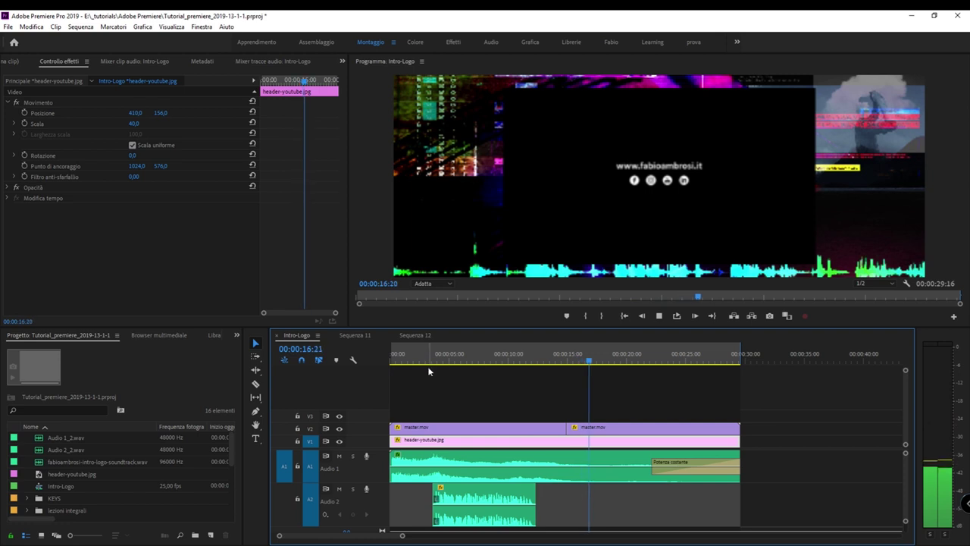
left_click_drag(601, 365, 445, 362)
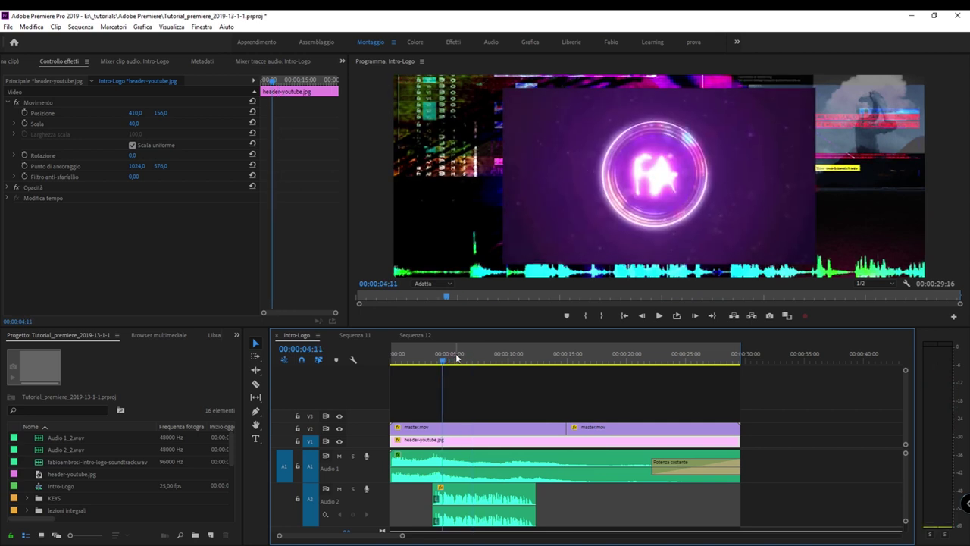
left_click_drag(445, 362, 427, 366)
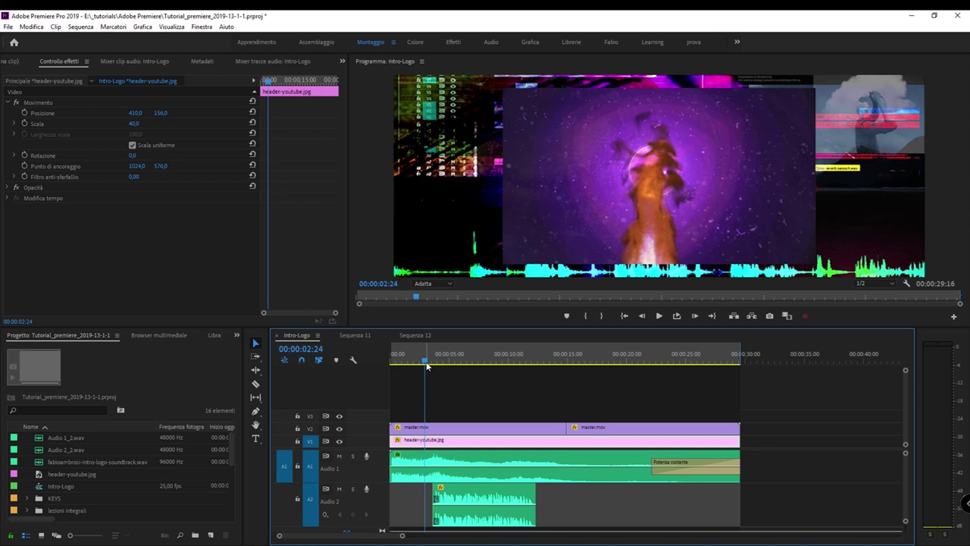
Play the soundtrack from 00:00:01:07 and cut it at 00:00:03:14
left_click(476, 475)
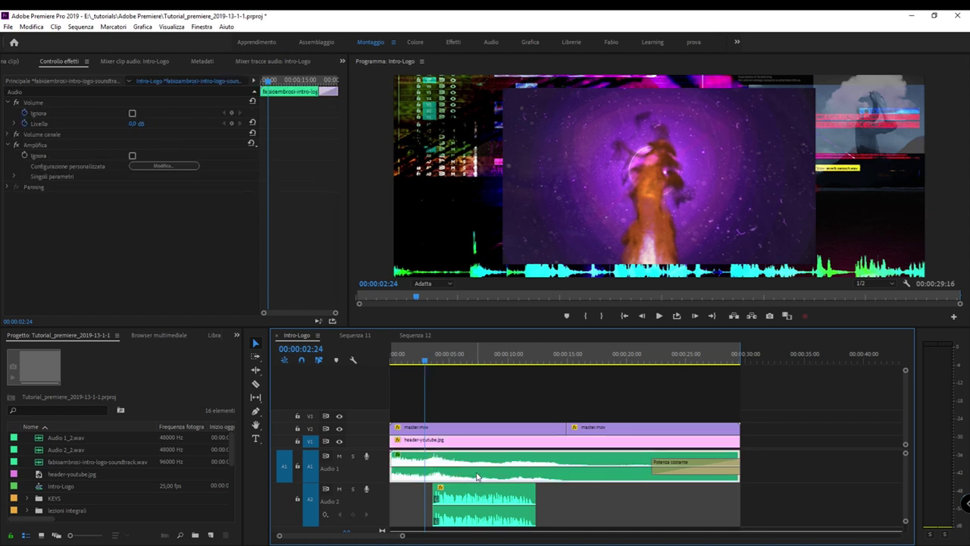
left_click_drag(426, 361, 407, 361)
key("space")
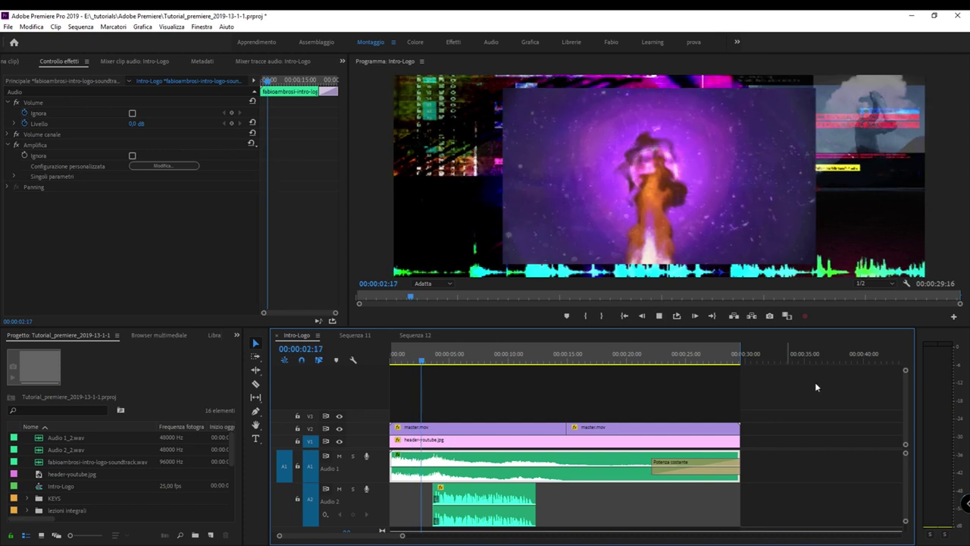
key("space")
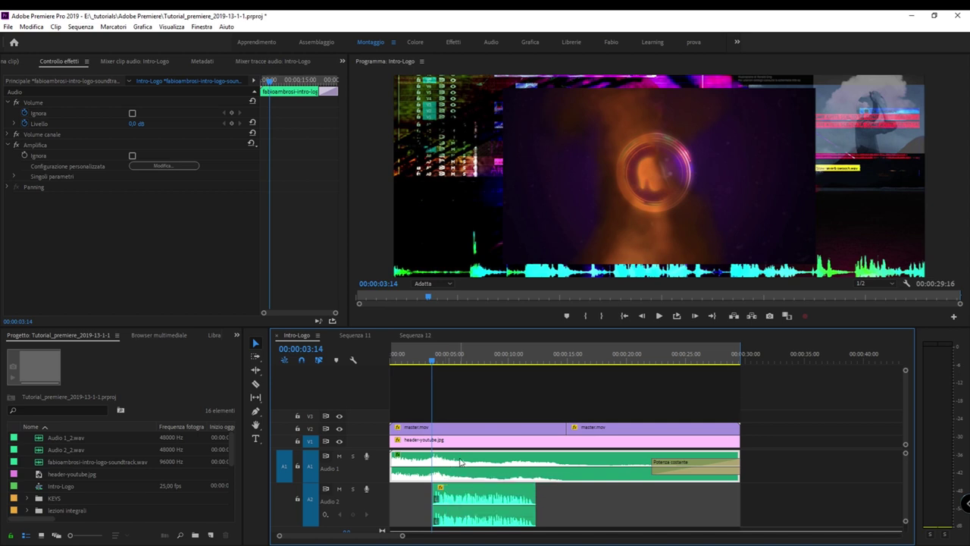
key("ctrl+k")
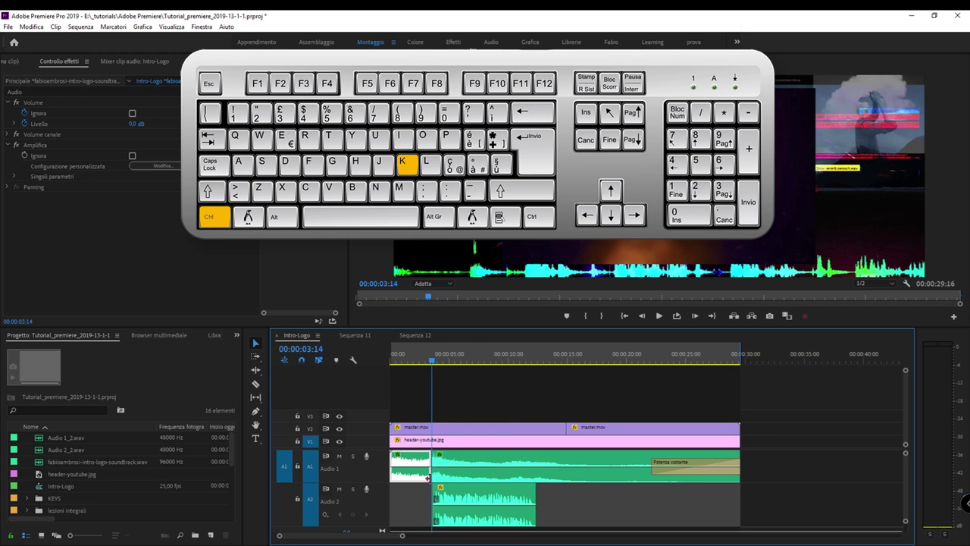
Cut the Audio 1 soundtrack again at 00:00:12:01, then return to the logo reveal
left_click(477, 390)
left_click(529, 361)
left_click_drag(529, 362, 533, 360)
left_click(550, 470)
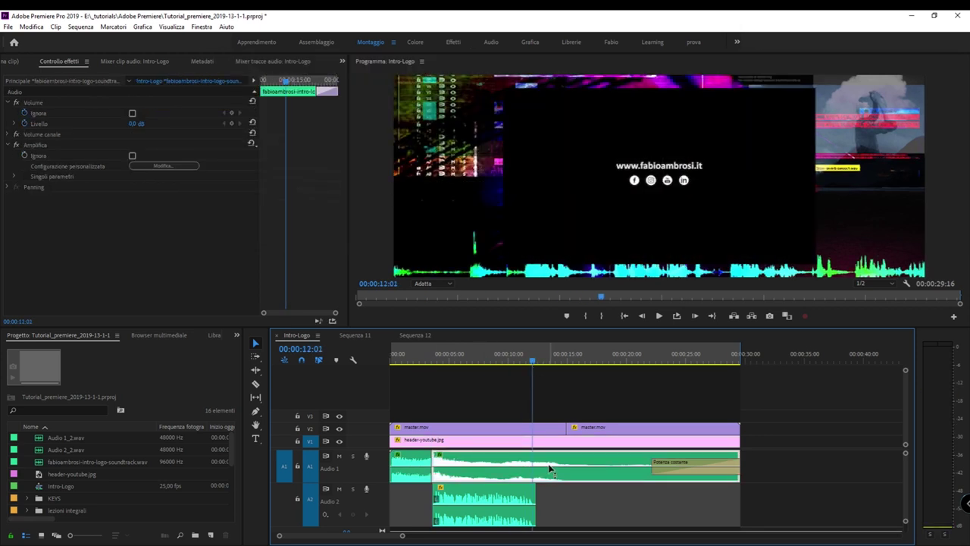
key("ctrl+k")
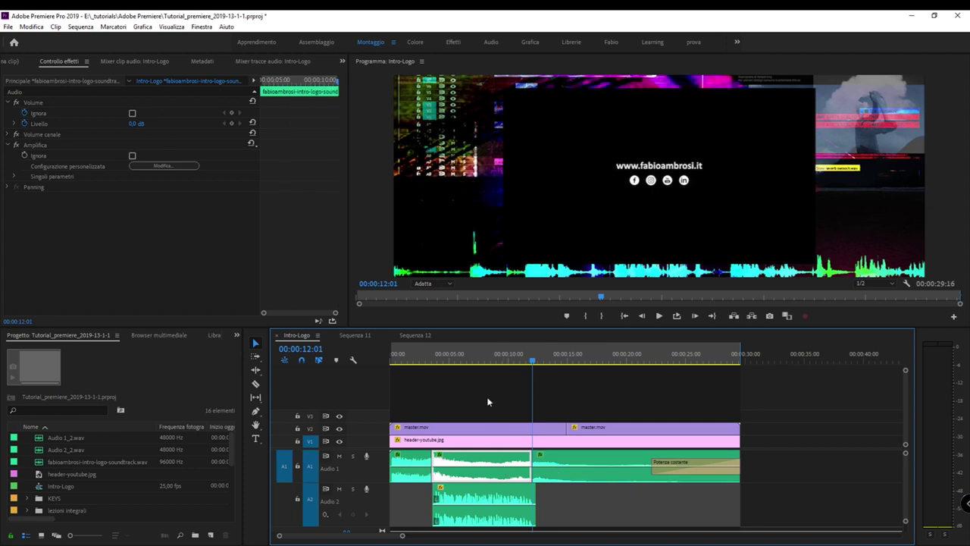
left_click(474, 358)
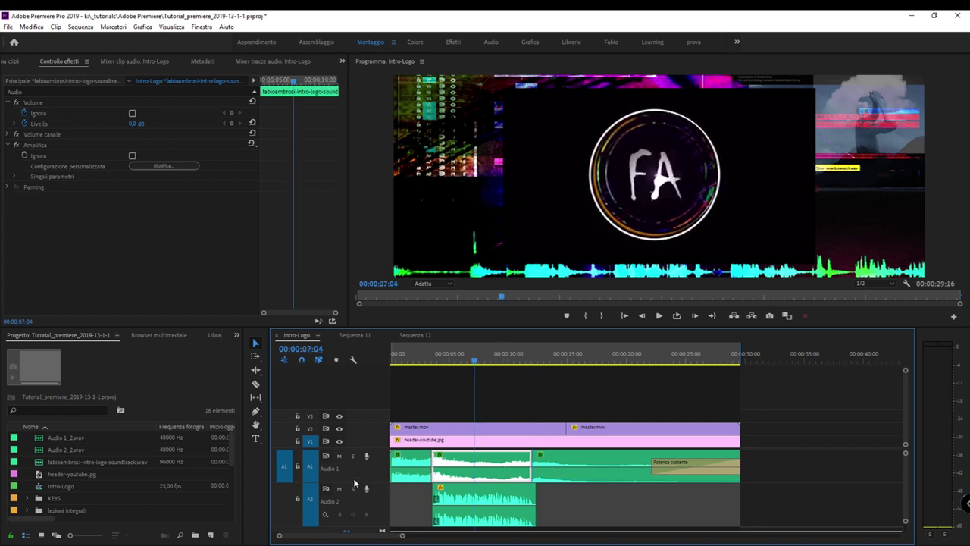
Expand Audio 1 and lower the middle soundtrack piece's volume by about 8.5 dB
double_click(332, 477)
left_click_drag(493, 483, 492, 498)
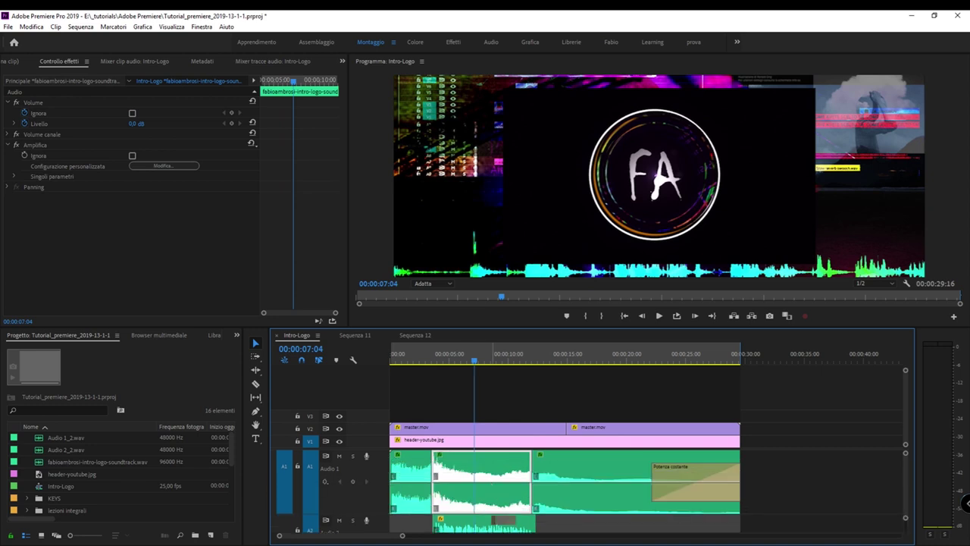
left_click(553, 487)
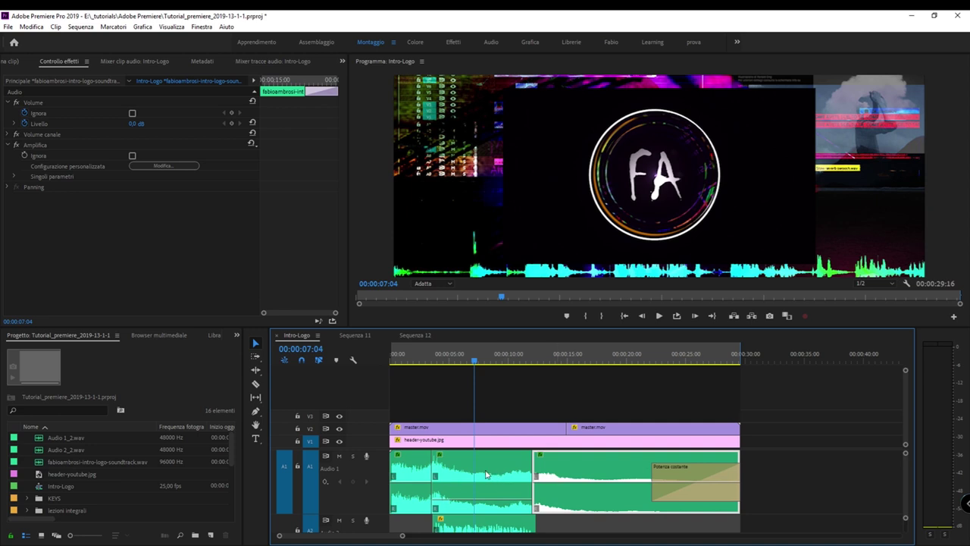
left_click(434, 466)
left_click(537, 467)
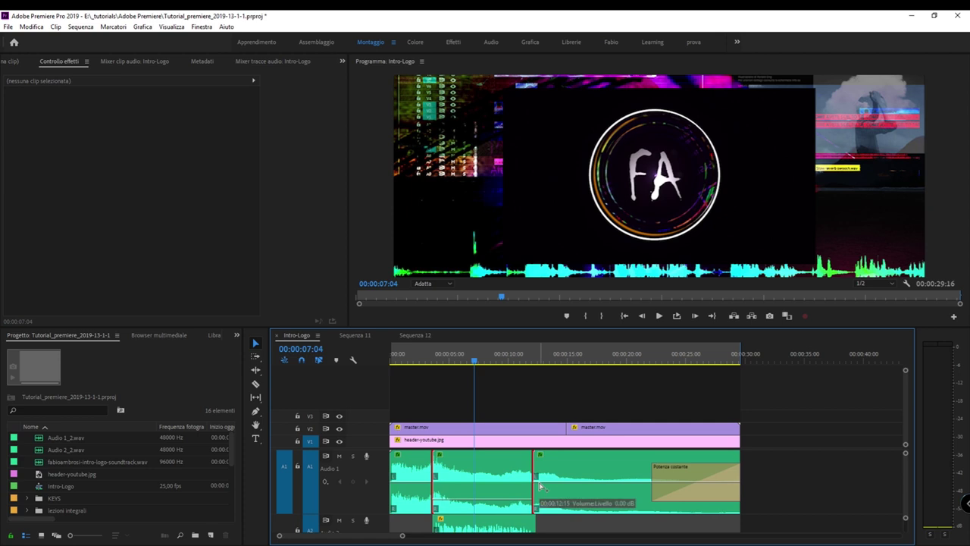
Play the sequence from near the start to hear the ducking
left_click(419, 361)
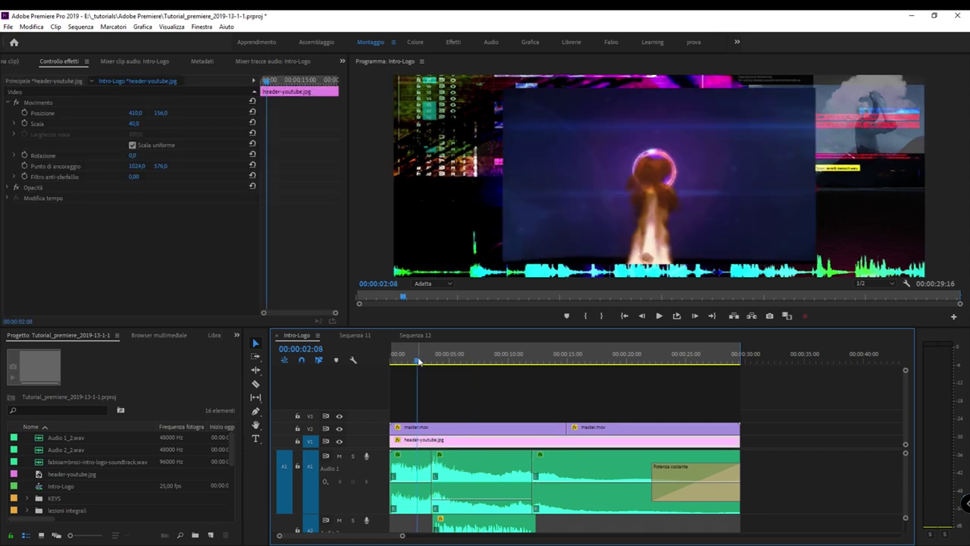
key("space")
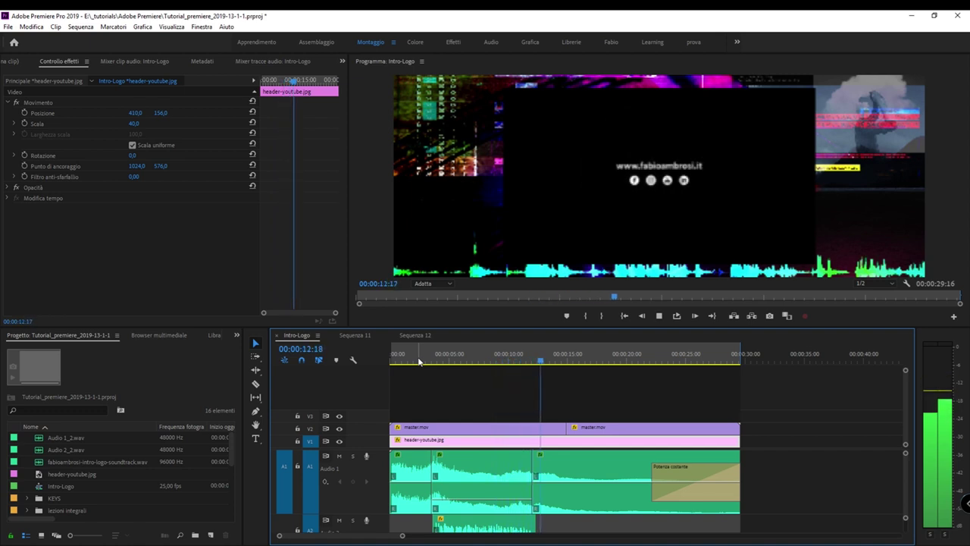
key("space")
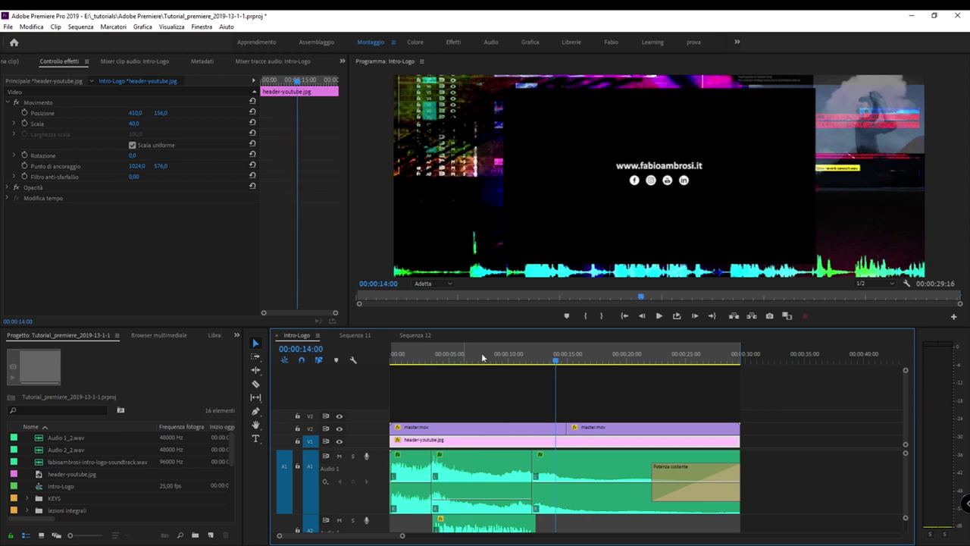
Apply the default constant-power crossfade to both cuts around the quieter middle piece
left_click(484, 477)
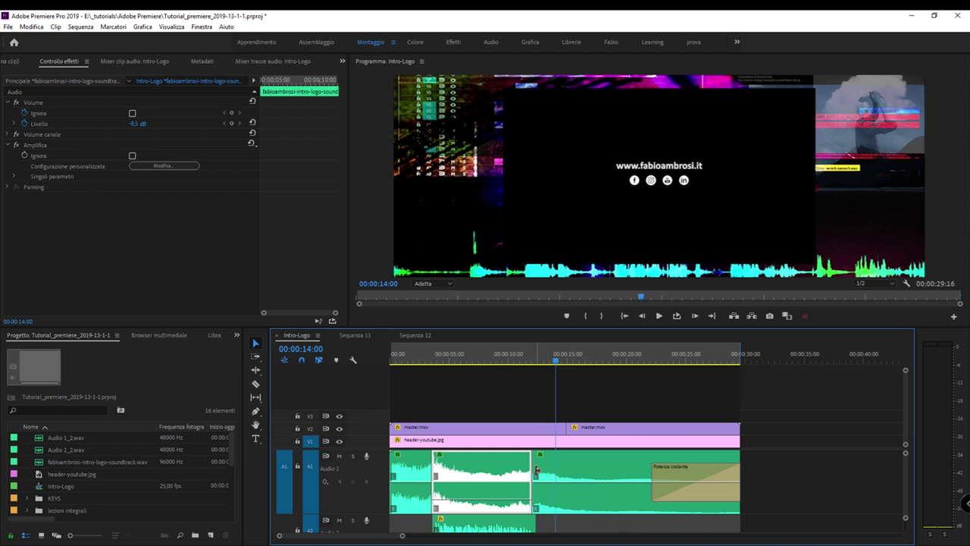
left_click(538, 472)
left_click(434, 468, "shift")
key("ctrl+shift+d")
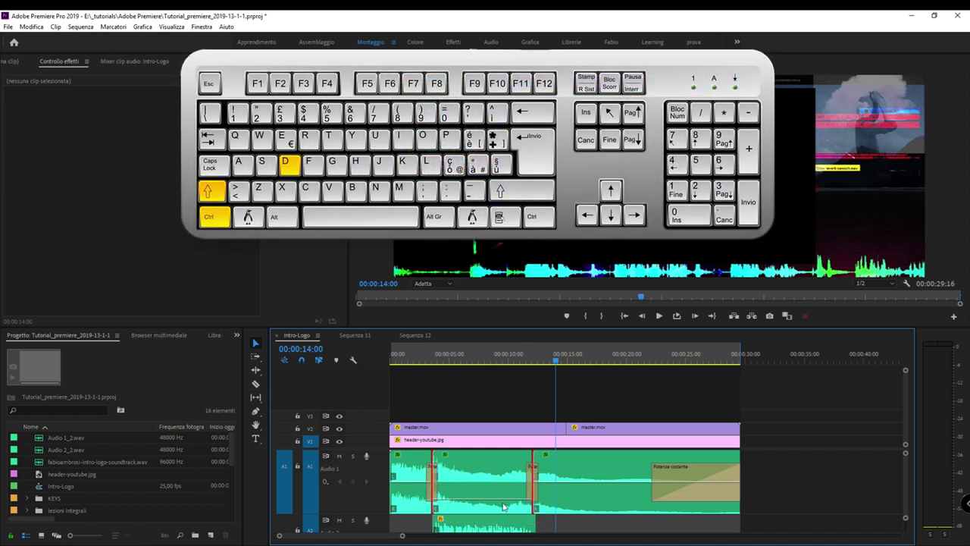
left_click(417, 362)
key("Left")
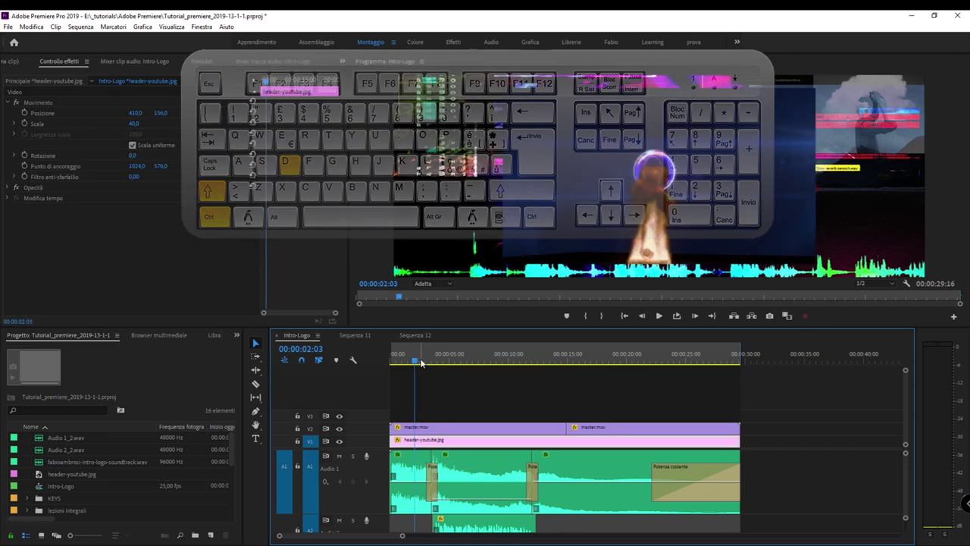
key("space")
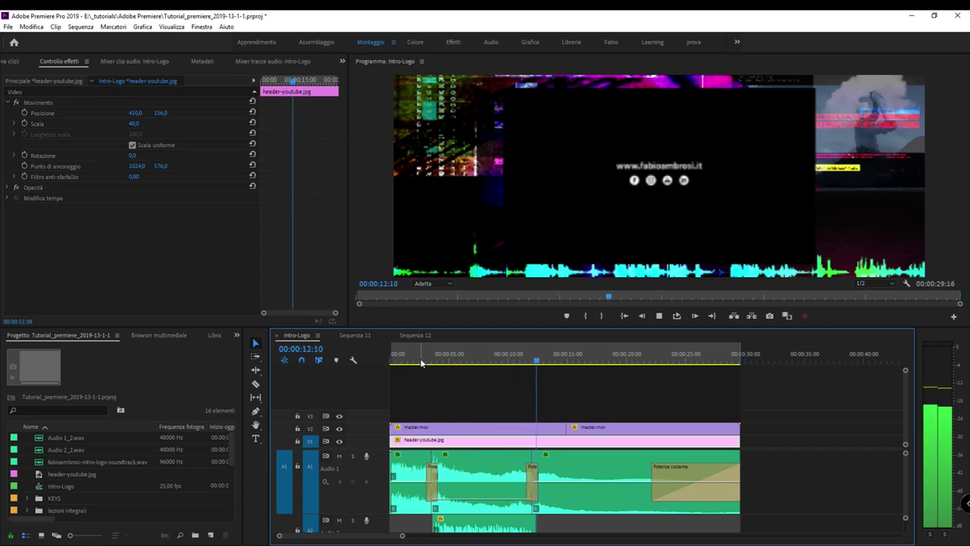
key("space")
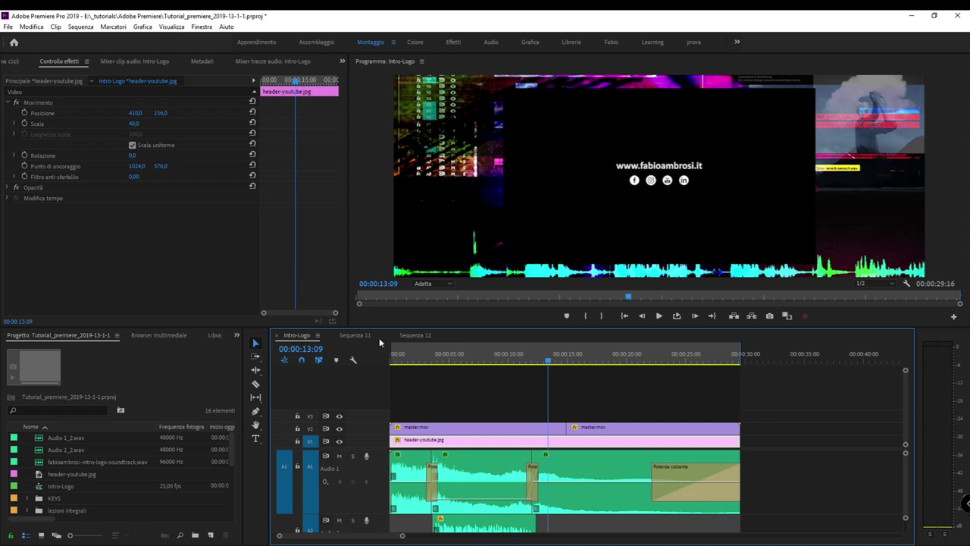
left_click(430, 362)
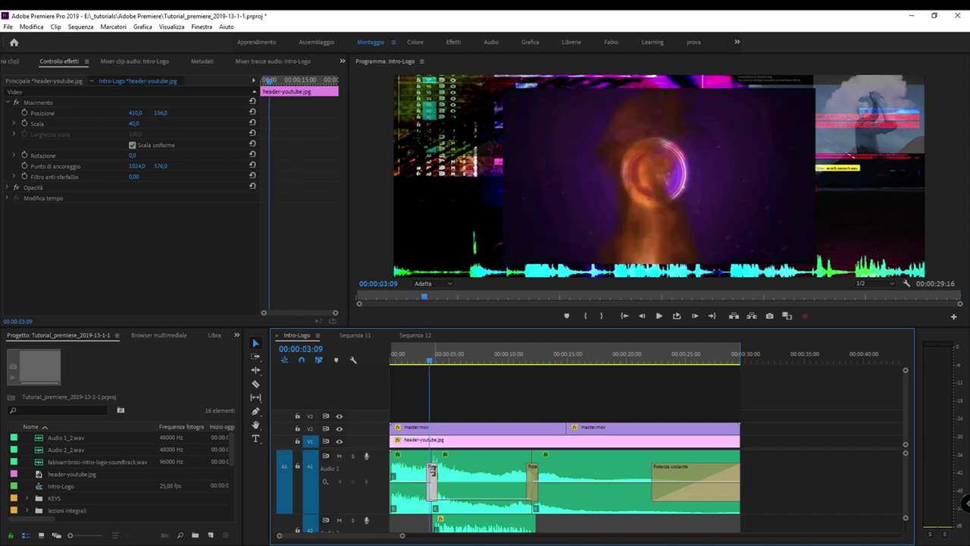
Shift the first crossfade, enlarge the timeline, and remove both crossfades around the quieter piece
left_click(436, 474)
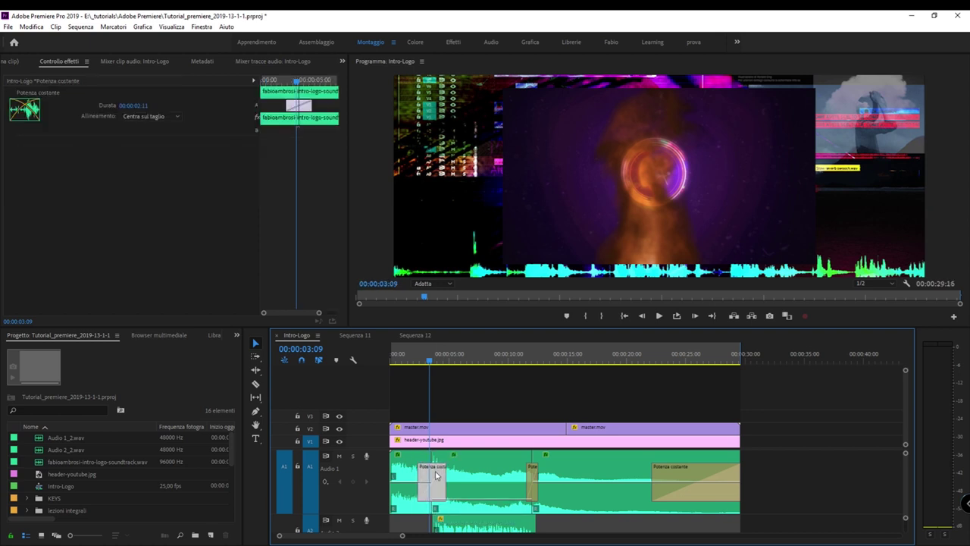
left_click_drag(435, 473, 428, 484)
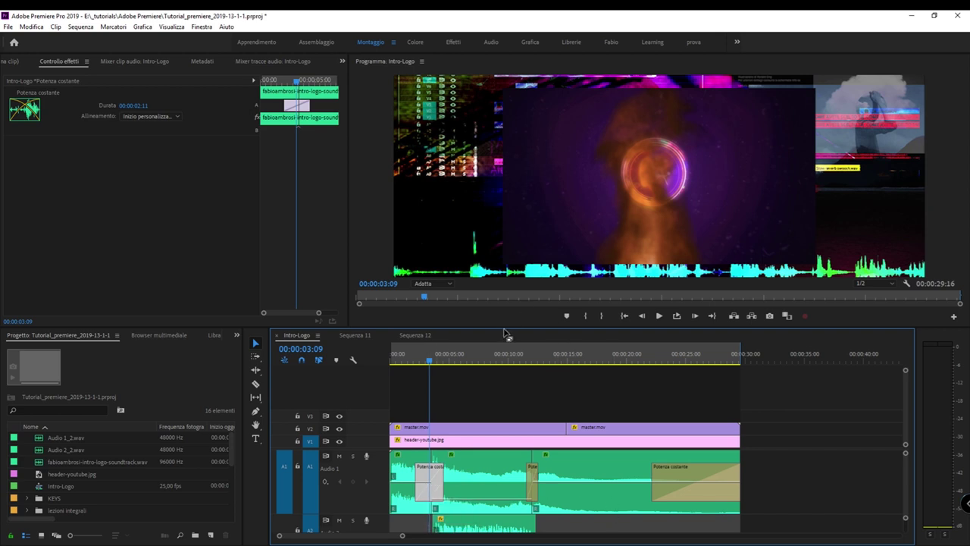
left_click_drag(507, 329, 524, 245)
key("ctrl+shift+d")
Undo the crossfades and rejoin the Audio 1 soundtrack into one uncut clip
key("Delete")
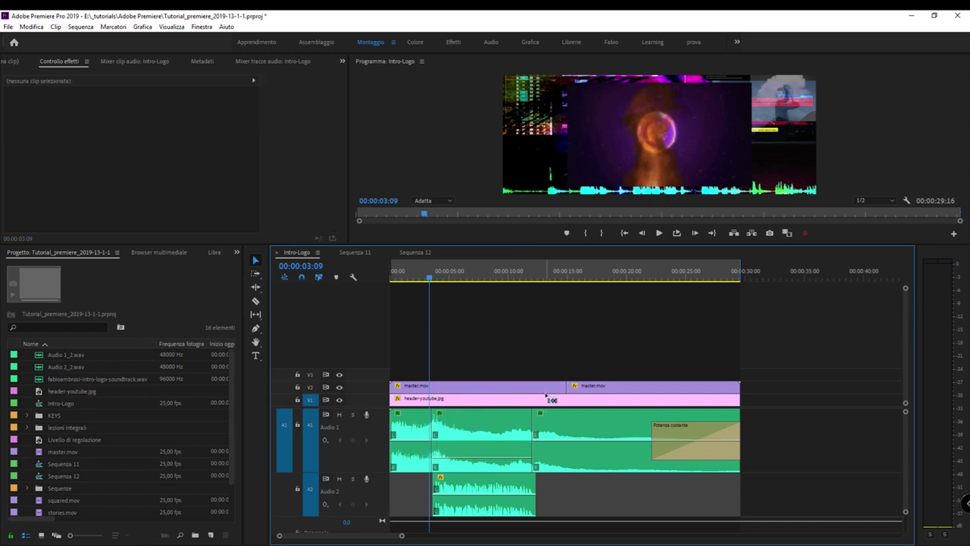
left_click(549, 451)
left_click_drag(515, 458, 428, 444)
left_click(429, 443)
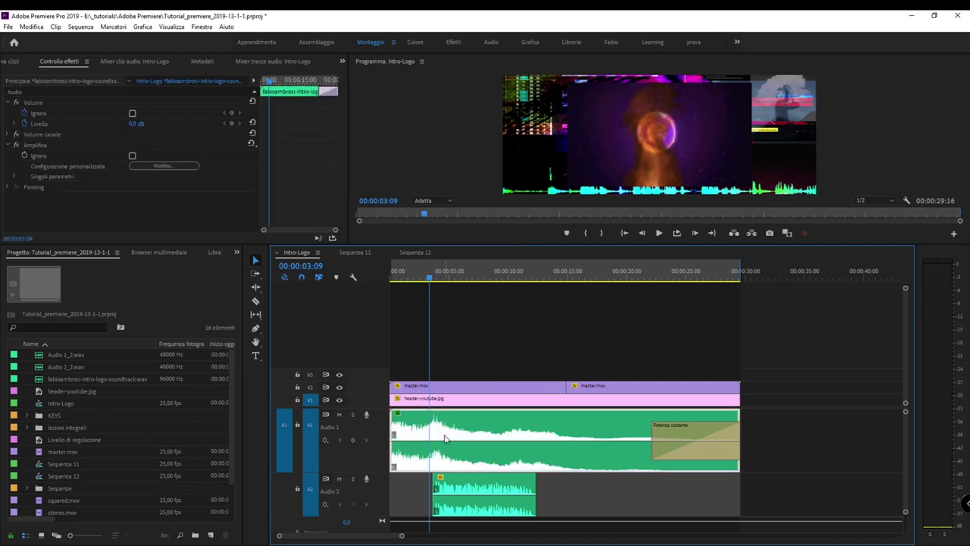
Zoom the timeline in on the first 20 seconds and reselect the Audio 1 soundtrack clip
key("equal")
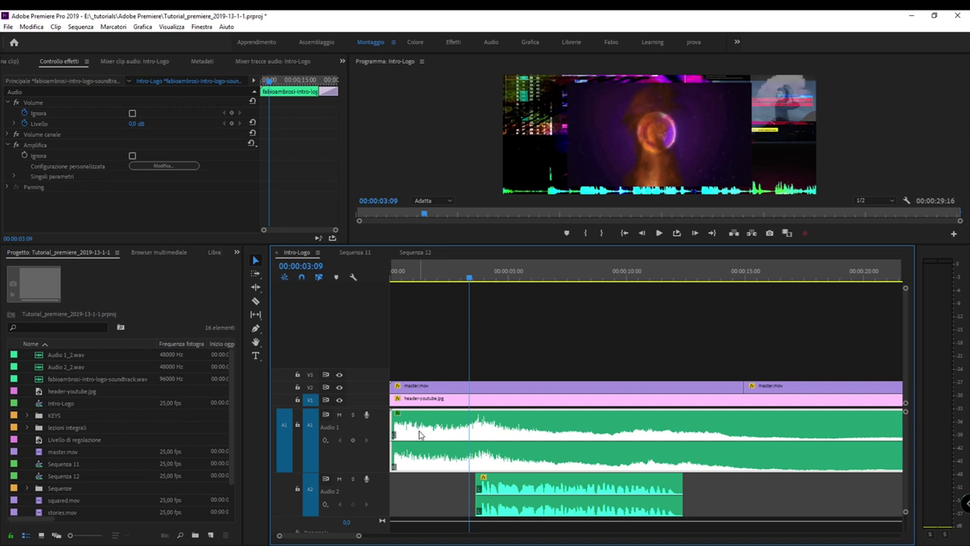
left_click(438, 492)
left_click(509, 364)
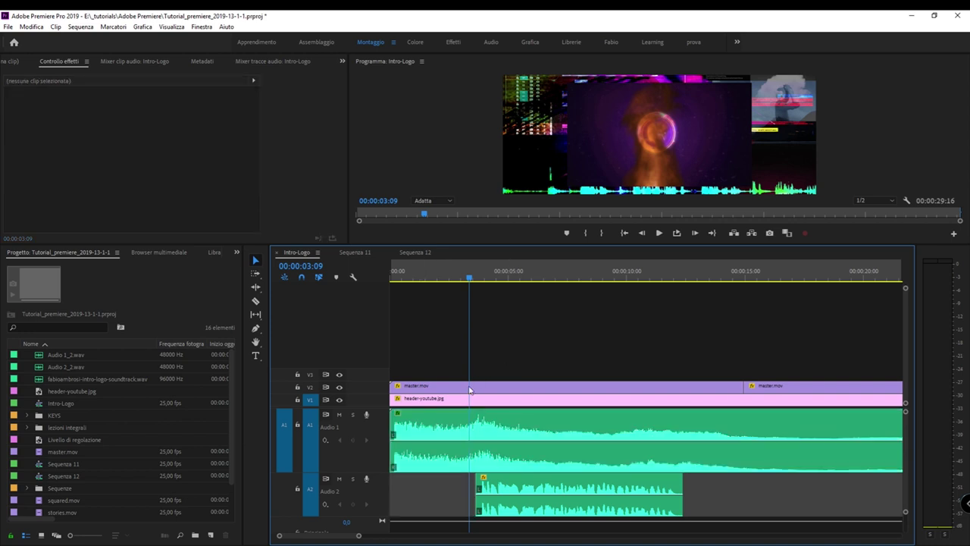
left_click(567, 441)
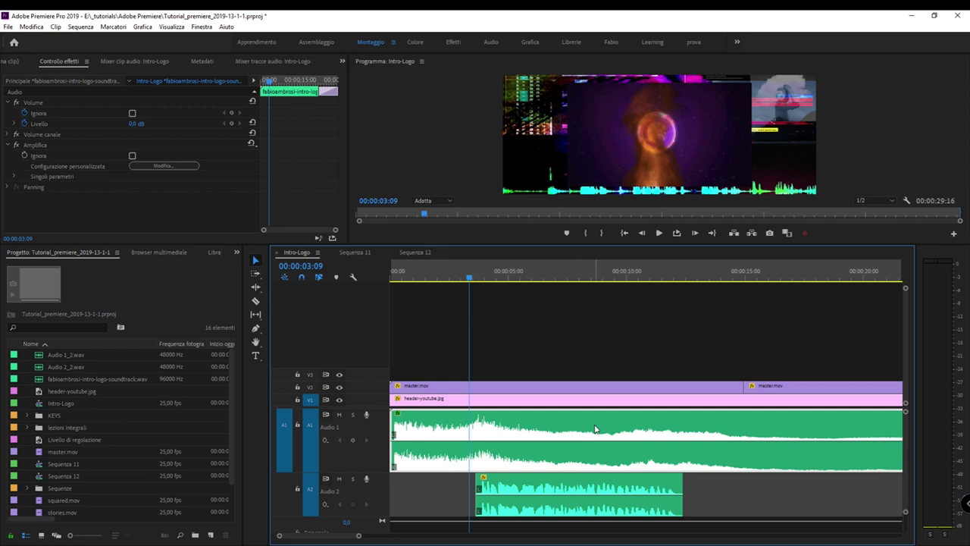
Cancel Audio Gain, raise the soundtrack volume to 5.5 dB, then ease it back down
key("g")
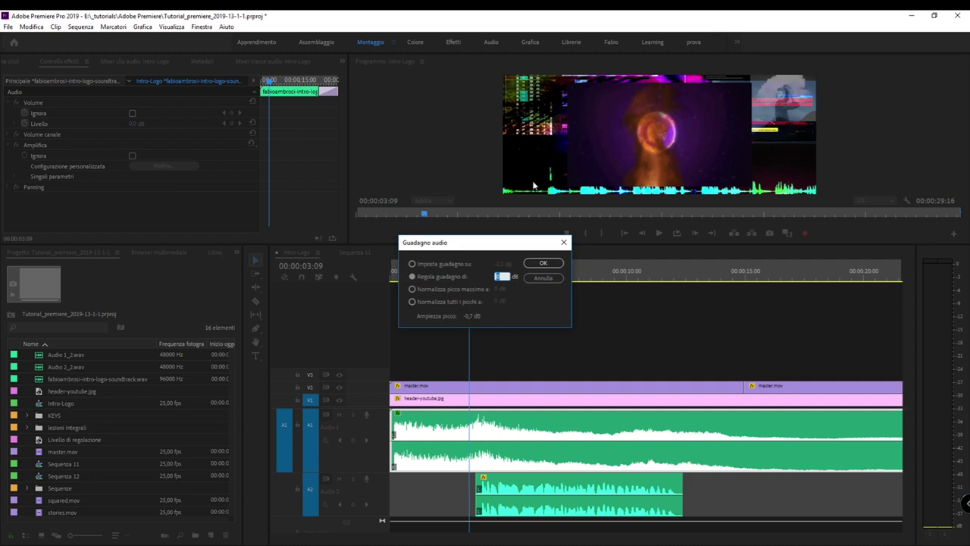
left_click(549, 280)
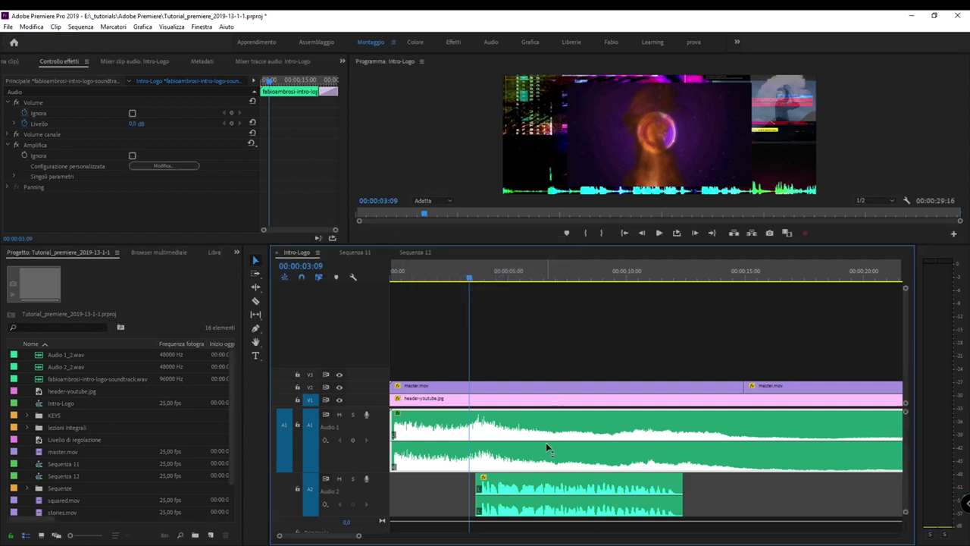
left_click_drag(546, 441, 557, 415)
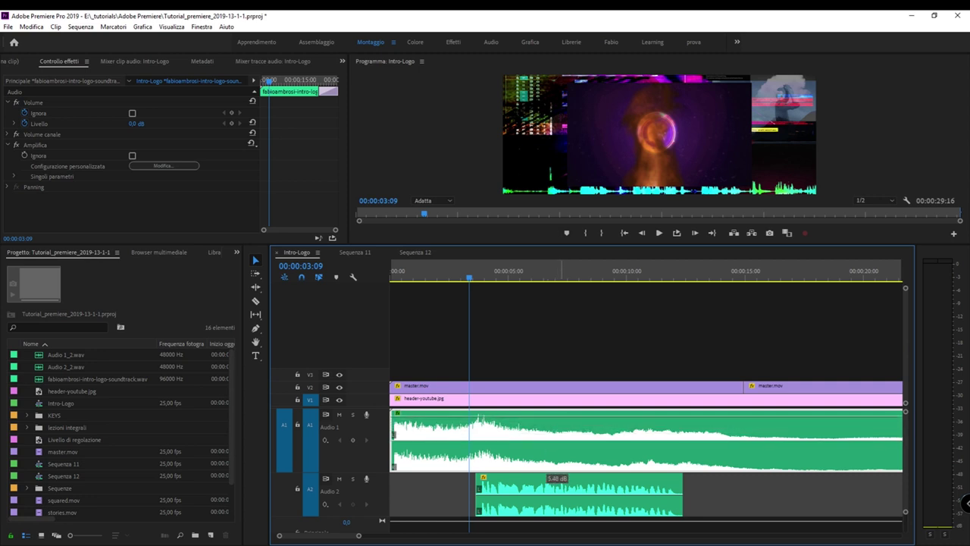
left_click_drag(556, 480, 556, 480)
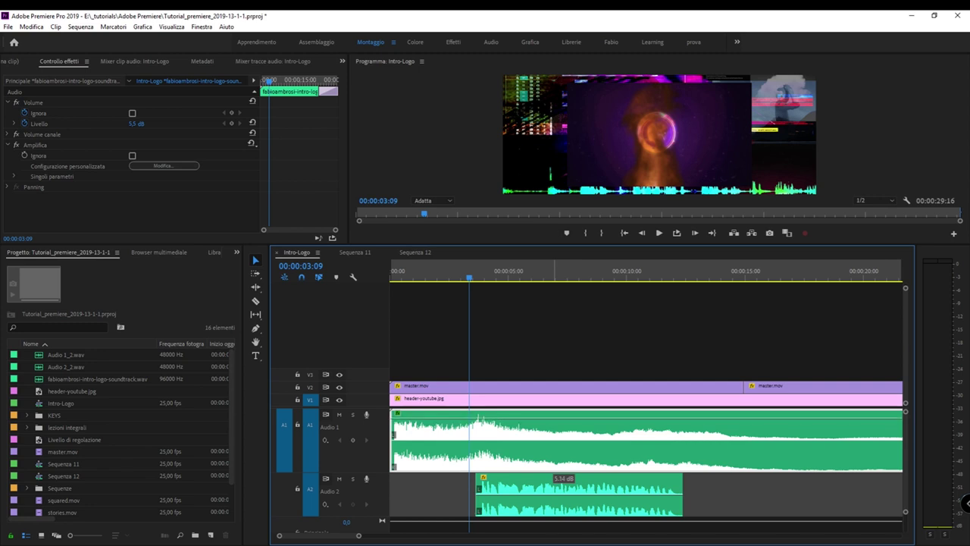
left_click_drag(556, 479, 561, 477)
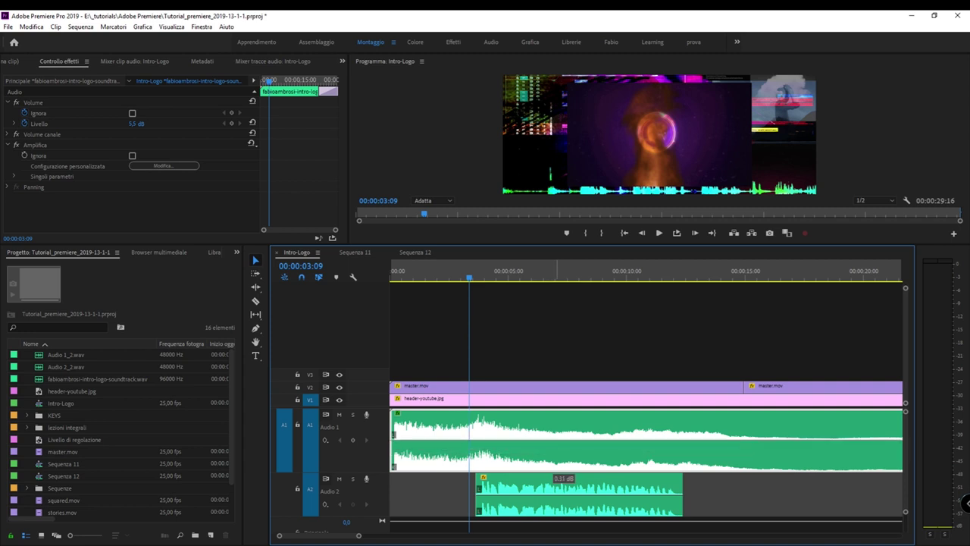
Bring the soundtrack volume to 3.3 dB and choose clip keyframes for Audio 1
key("g")
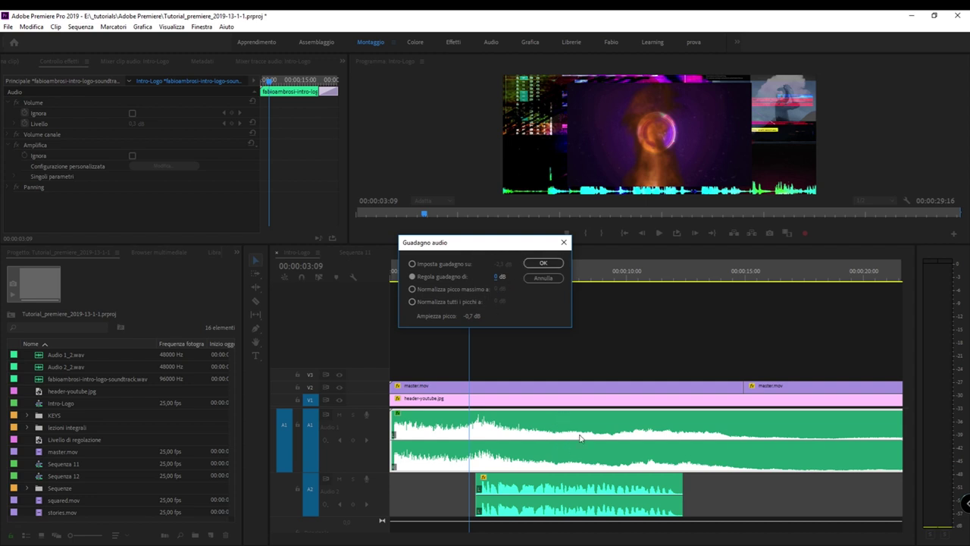
left_click(551, 279)
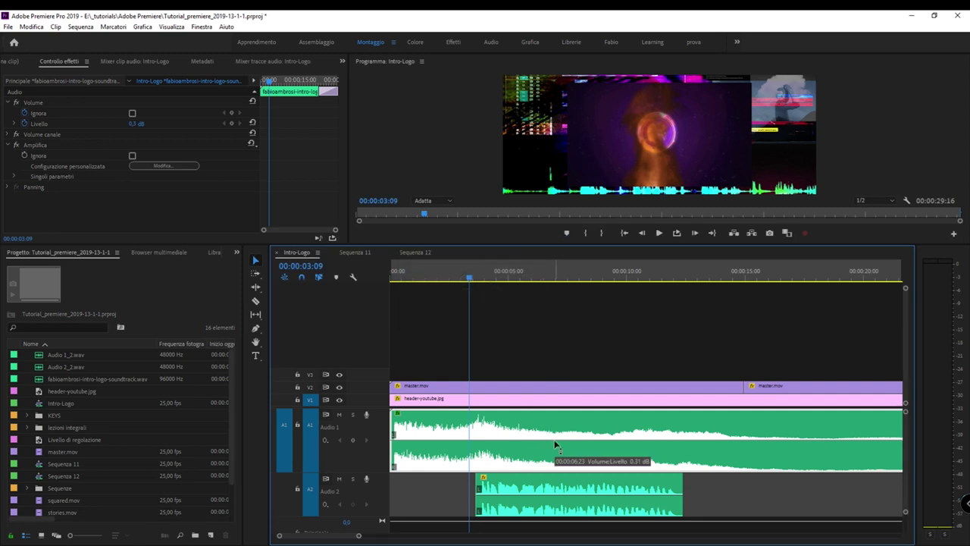
left_click_drag(555, 445, 555, 414)
left_click_drag(562, 479, 563, 476)
mouse_move(563, 414)
left_mouse_down()
mouse_move(563, 437)
mouse_move(552, 431)
left_mouse_up()
mouse_move(552, 430)
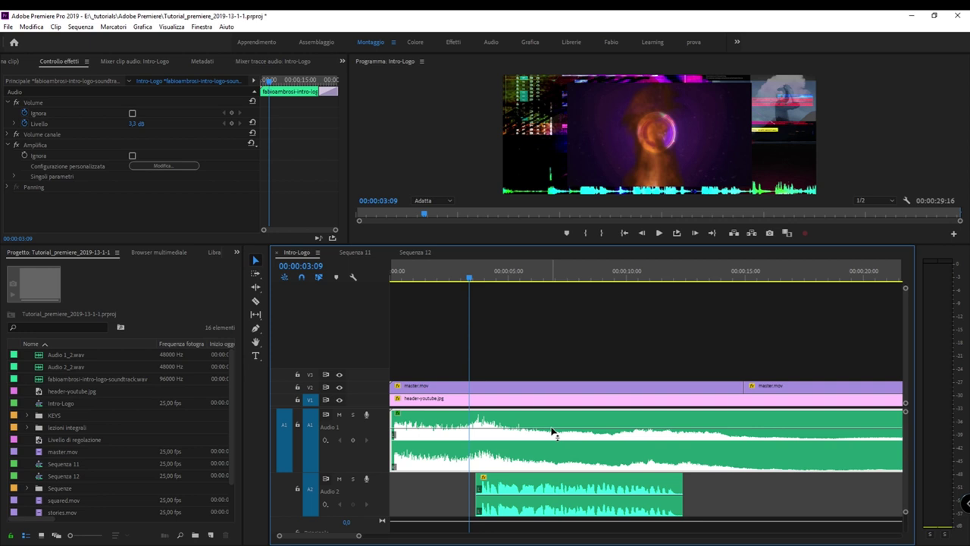
left_click(325, 440)
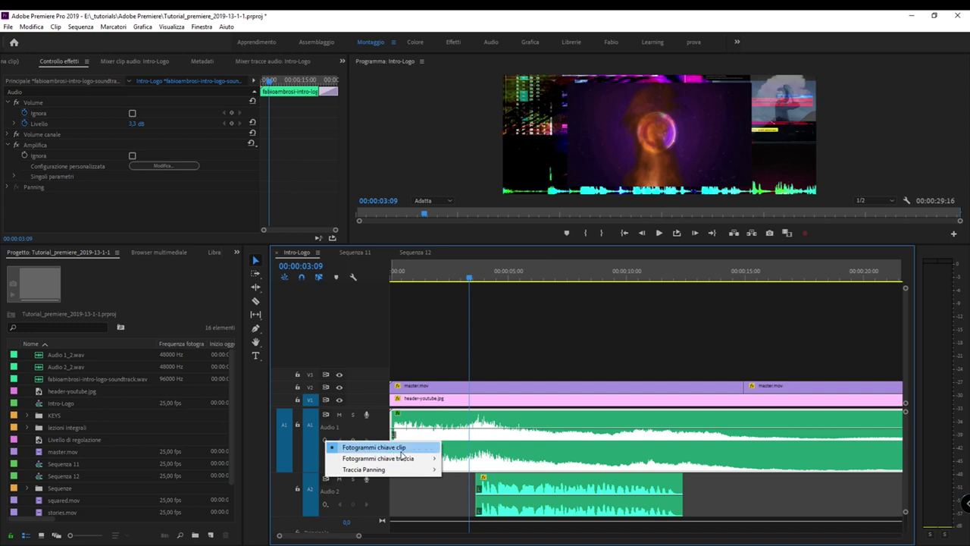
Place the playhead at 00:00:03:07, just before the logo reveal, with the soundtrack selected
left_click(494, 369)
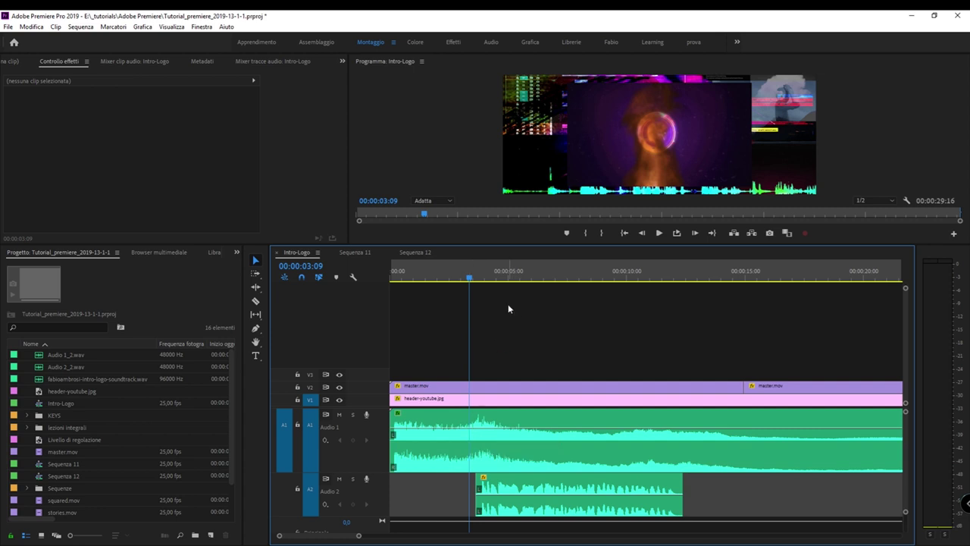
left_click(511, 274)
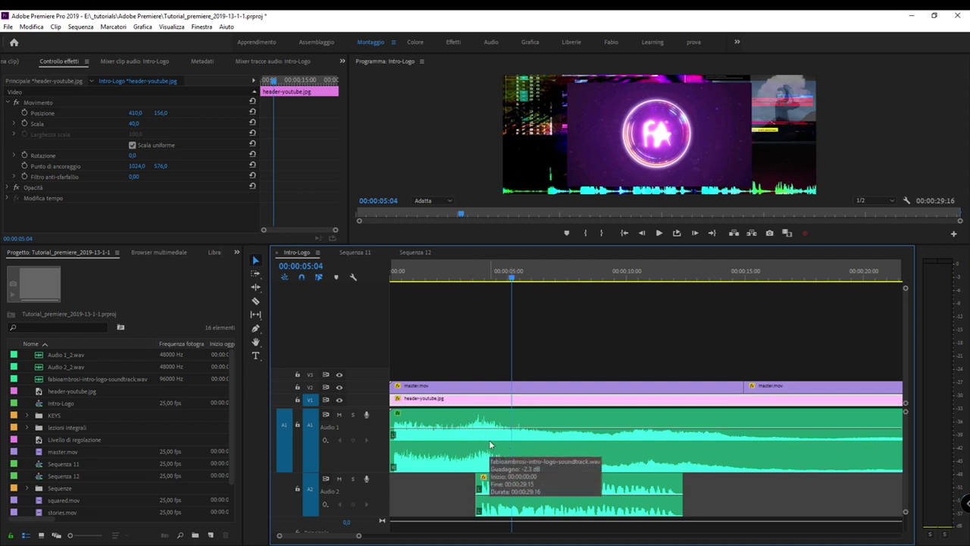
left_click(468, 279)
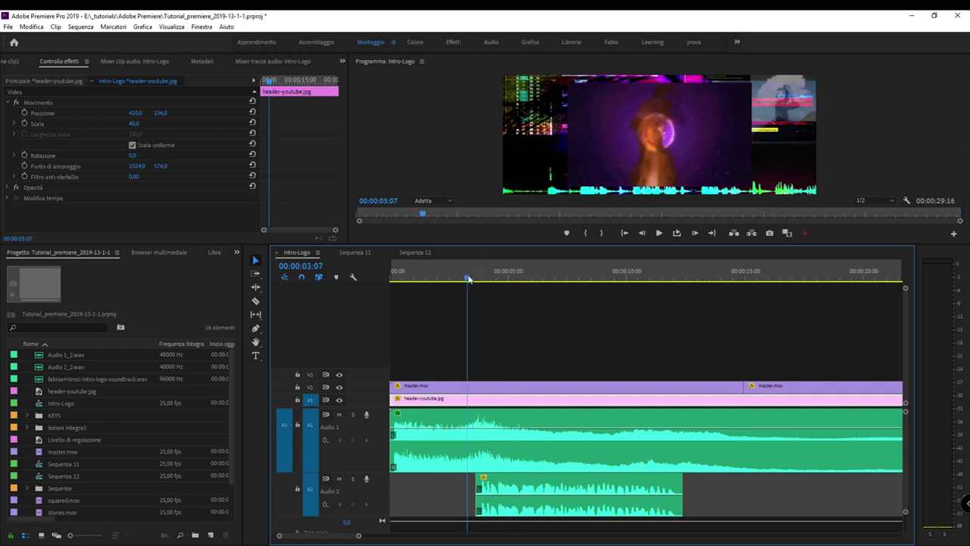
left_click(479, 440)
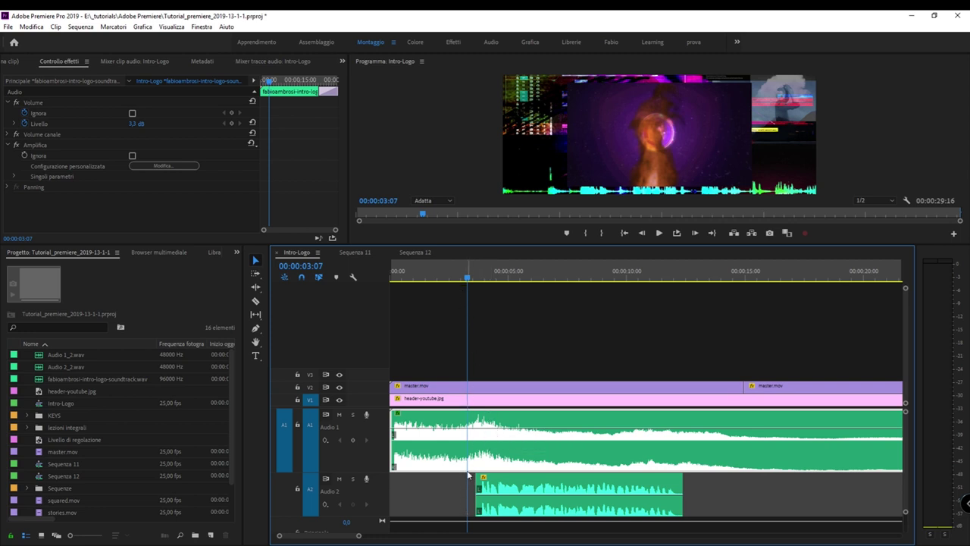
Add a 3.27 dB volume keyframe at 00:00:03:07 and advance the playhead about one second
left_click(354, 441)
key("super+plus")
key("super+plus")
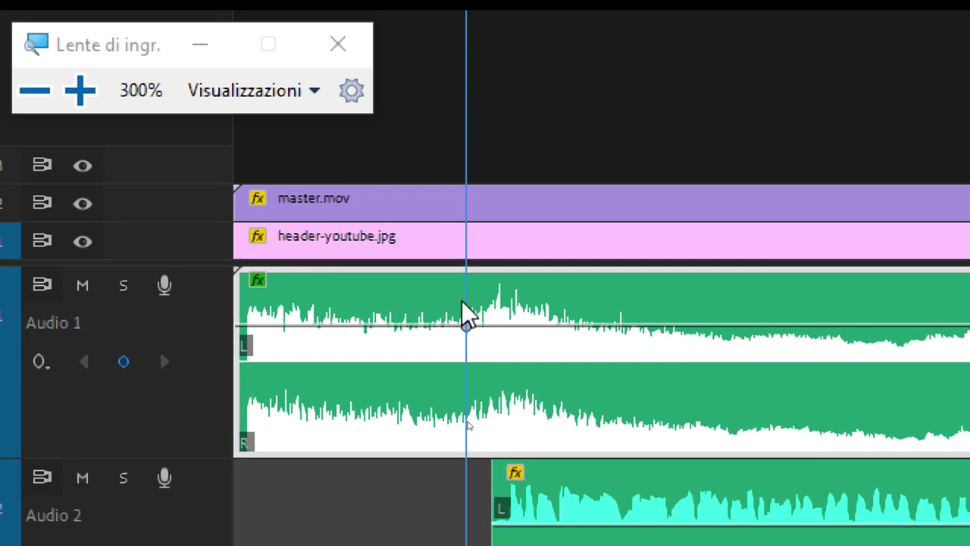
mouse_move(468, 334)
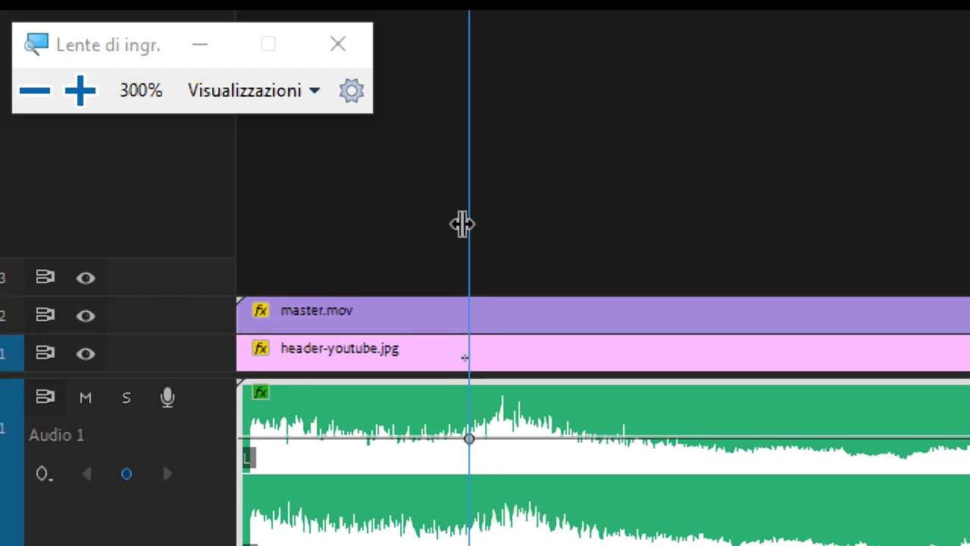
key("space")
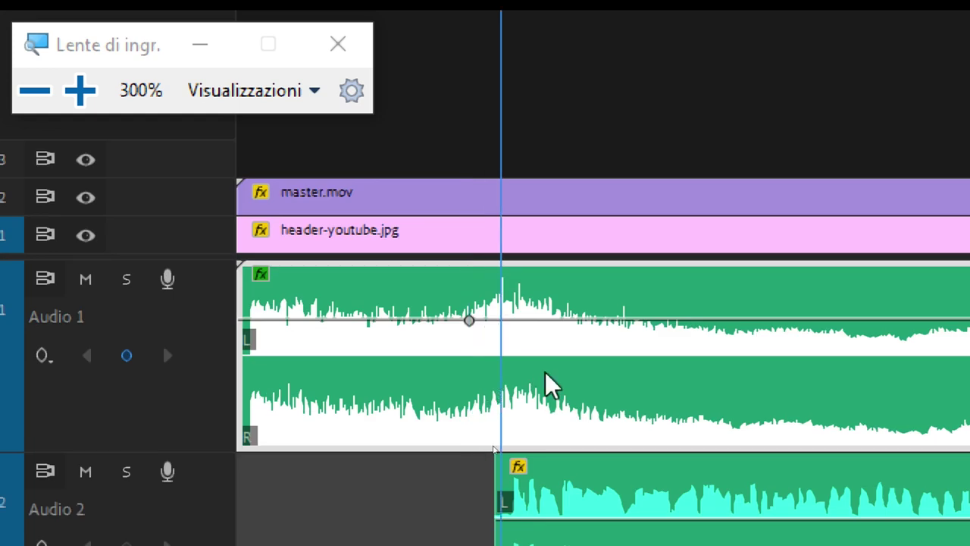
key("space")
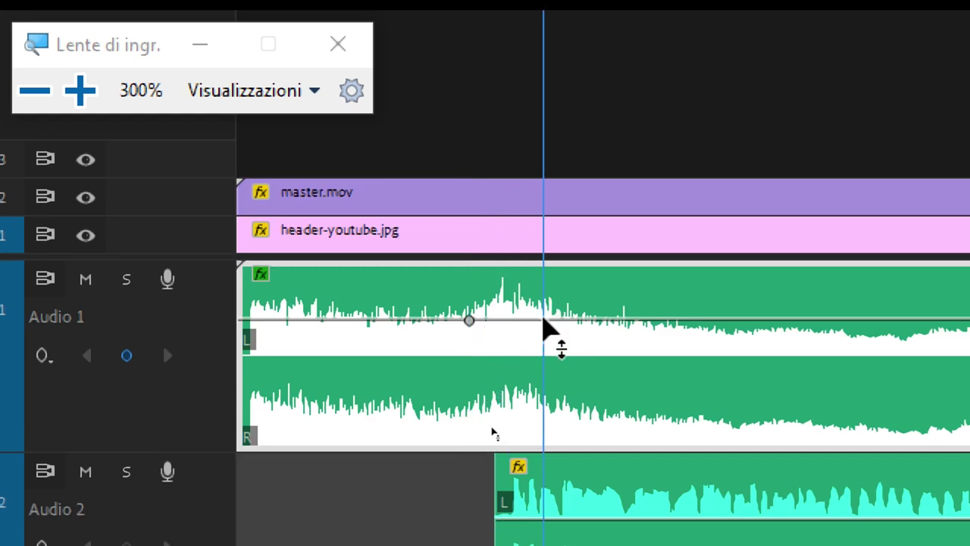
mouse_move(544, 322)
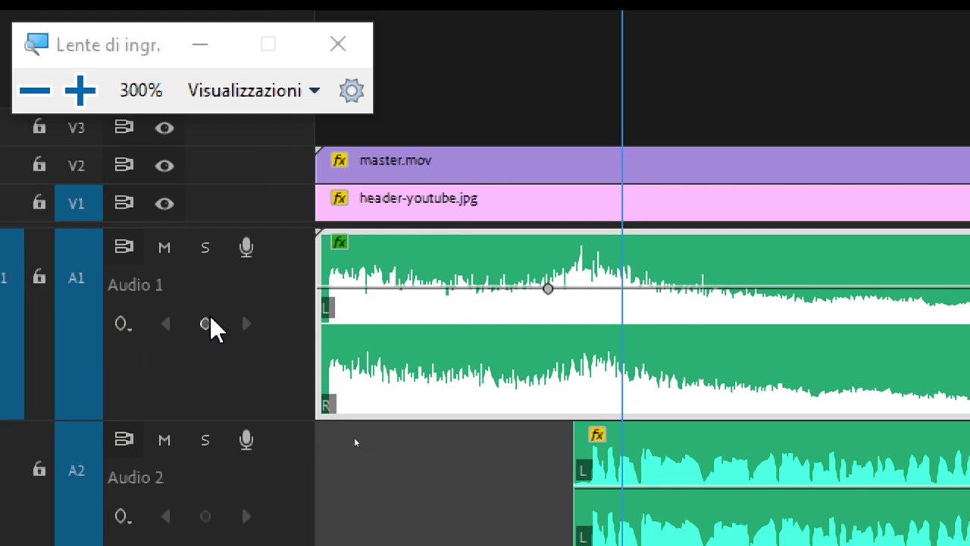
Add a keyframe at 00:00:04:08 and pull it down to -9.38 dB, removing the stray keyframe
left_click(206, 324)
mouse_move(622, 289)
left_mouse_down()
mouse_move(621, 355)
mouse_move(595, 336)
mouse_move(622, 336)
mouse_move(621, 366)
mouse_move(622, 271)
mouse_move(622, 368)
mouse_move(609, 285)
mouse_move(622, 348)
mouse_move(541, 351)
mouse_move(689, 346)
mouse_move(576, 369)
mouse_move(630, 379)
mouse_move(628, 320)
mouse_move(622, 392)
mouse_move(622, 381)
left_mouse_up()
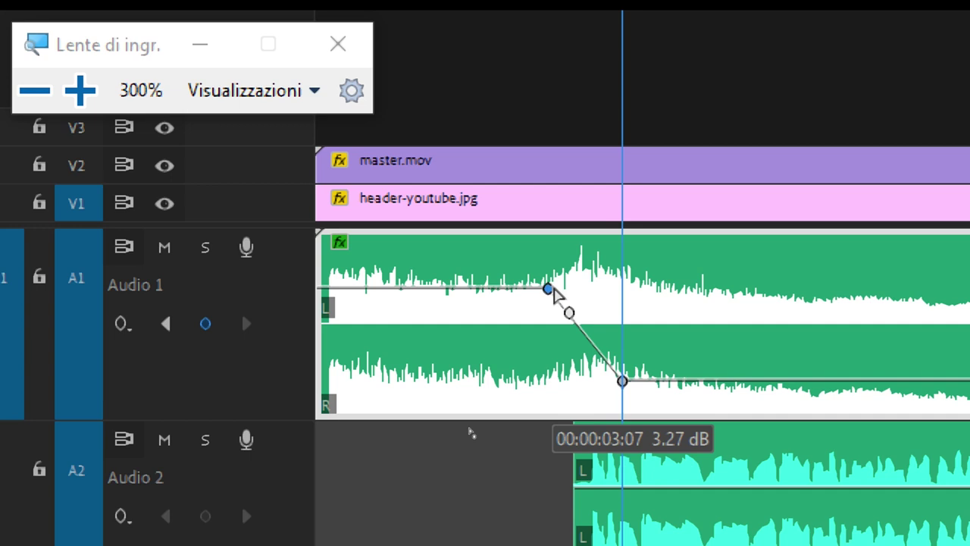
key("ctrl+z")
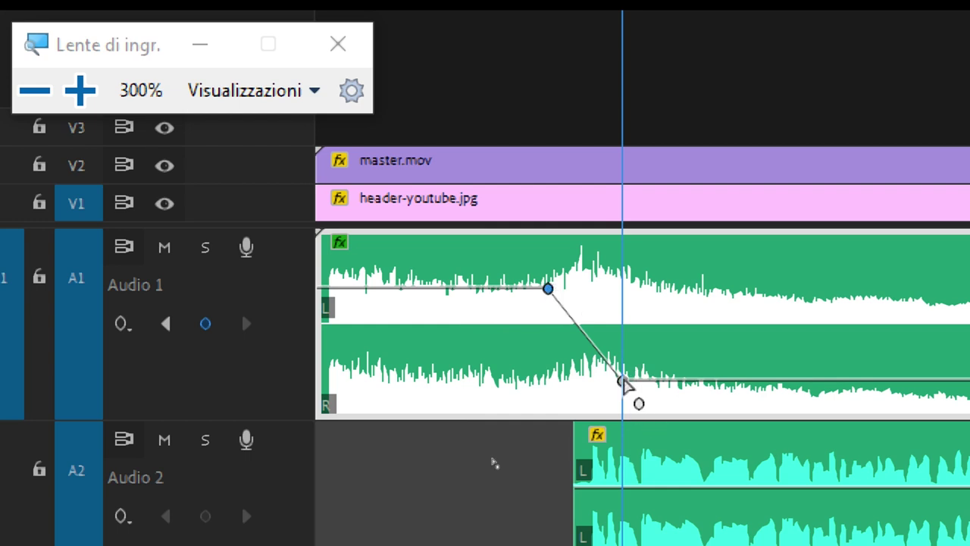
left_click(624, 382)
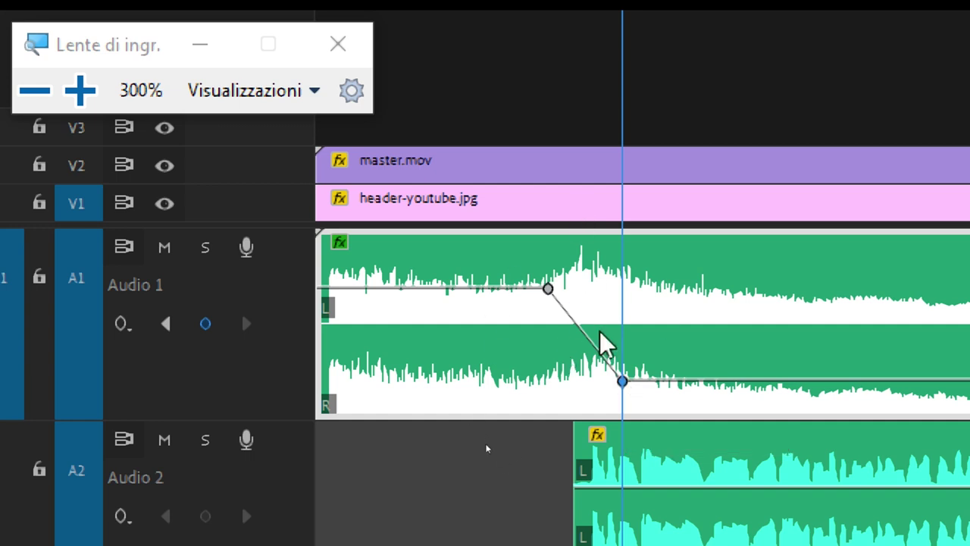
left_click(622, 380)
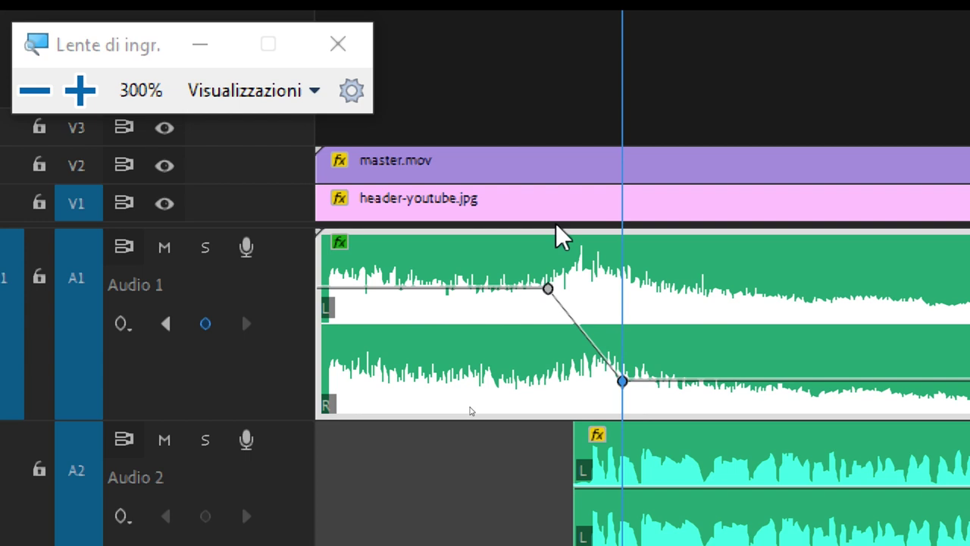
key("j")
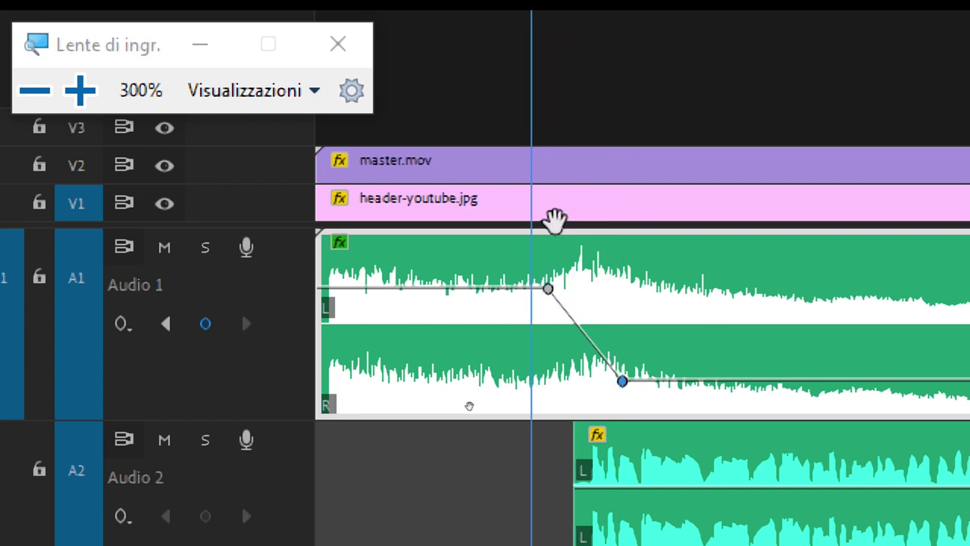
key("l")
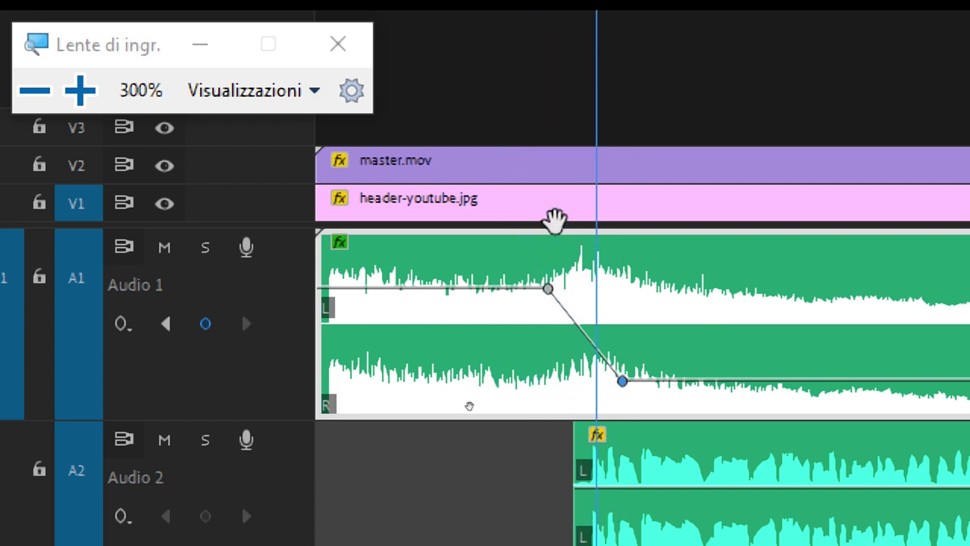
key("k")
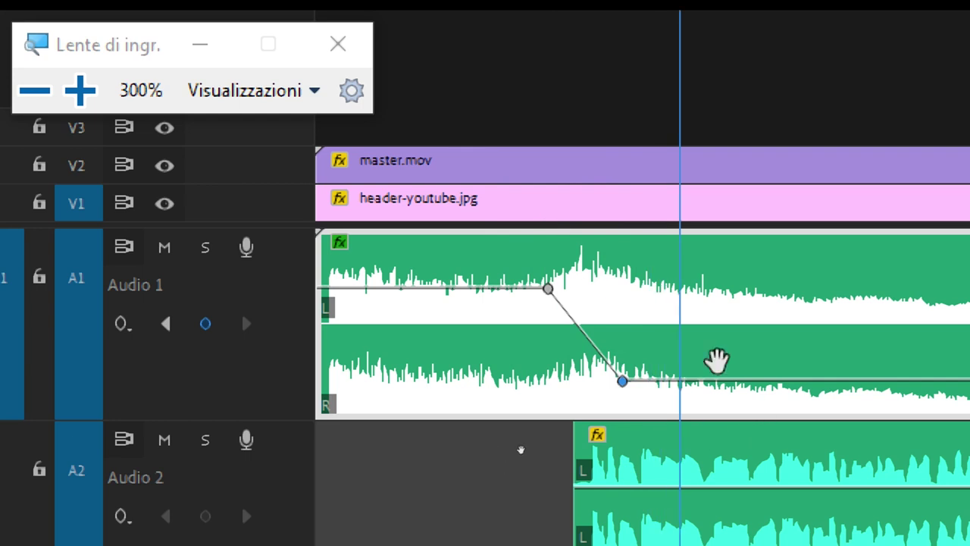
key("j")
key("k")
key("l")
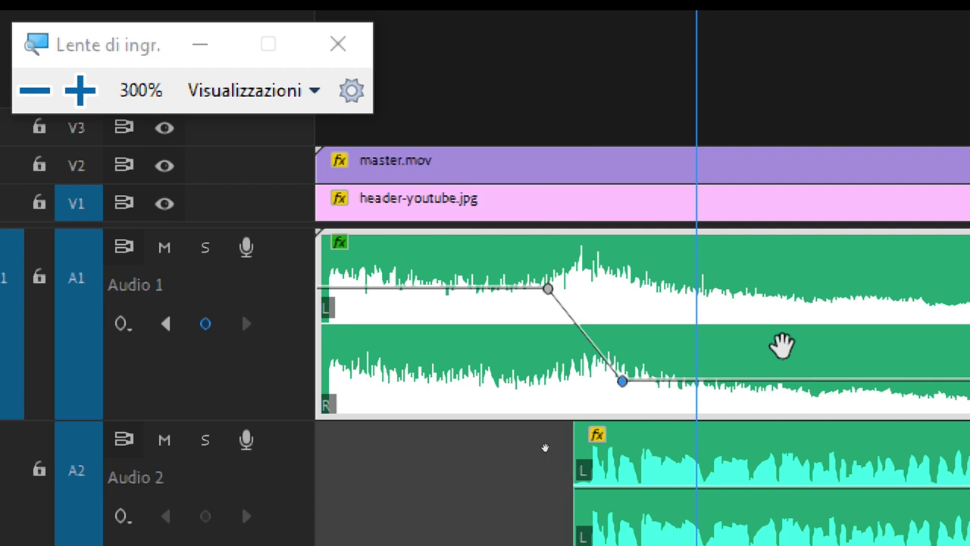
key("super+Escape")
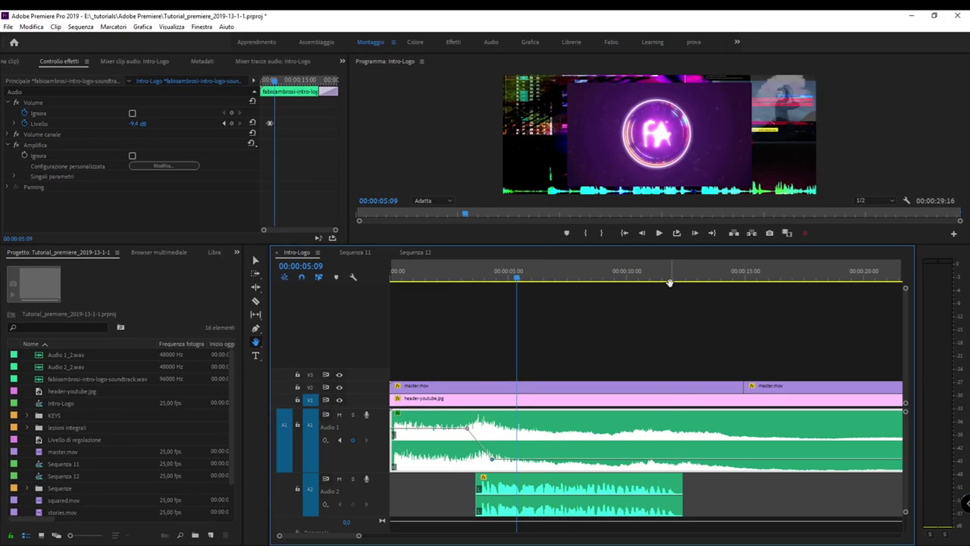
mouse_move(664, 280)
left_mouse_down()
mouse_move(491, 286)
mouse_move(672, 285)
left_mouse_up()
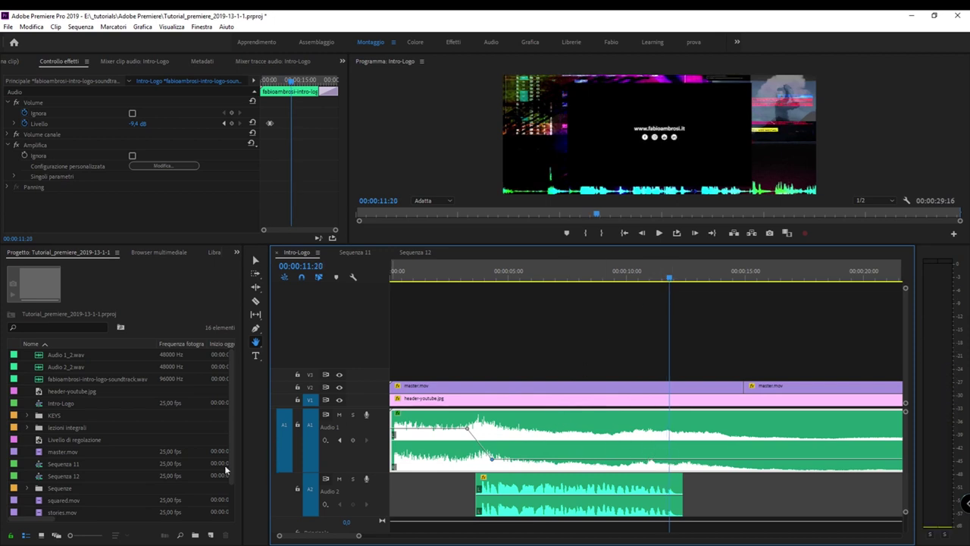
Add volume keyframes at 00:00:11:20 and 00:00:12:17, raising the later one to about 3.1 dB
left_click(352, 441)
left_click_drag(683, 283, 690, 281)
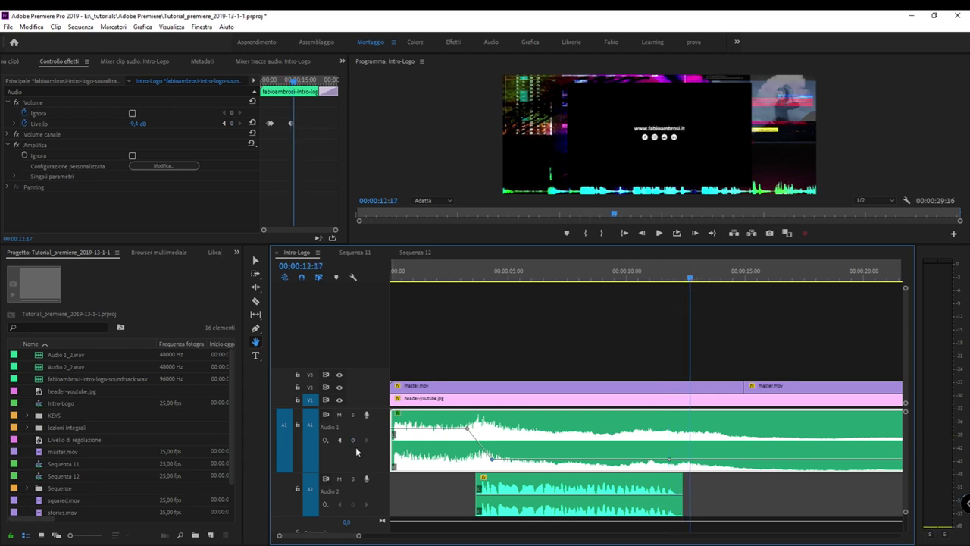
key("v")
left_click(690, 459, "ctrl")
left_click_drag(690, 459, 688, 438)
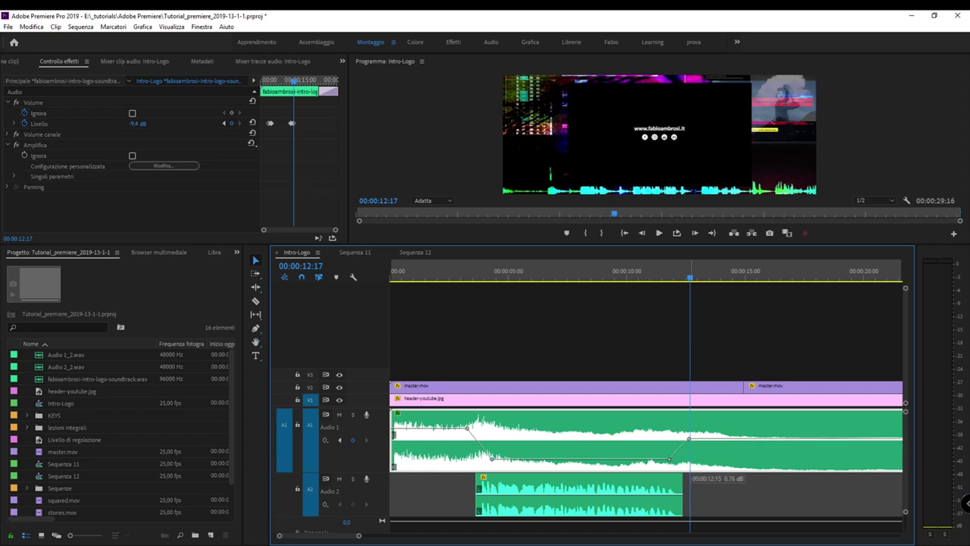
left_click_drag(689, 438, 687, 431)
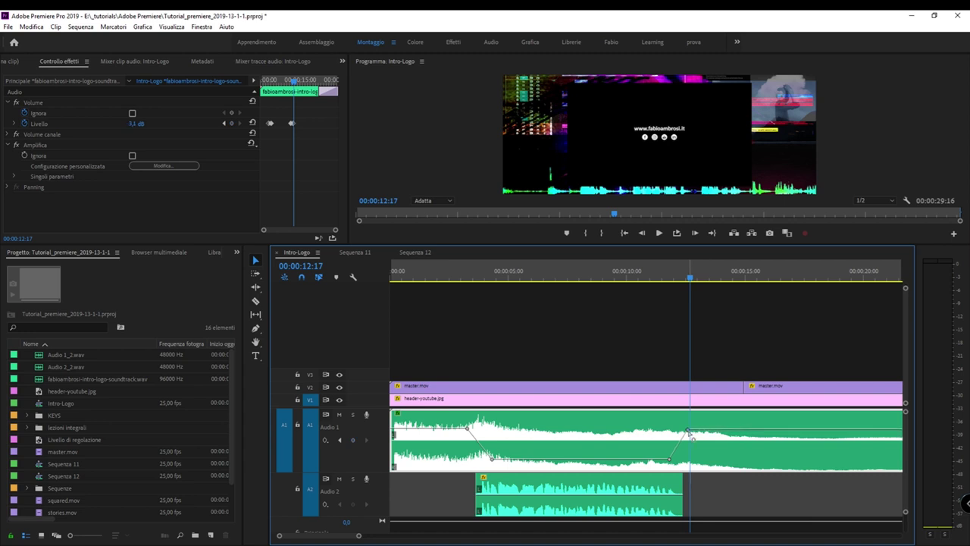
mouse_move(691, 433)
left_click(664, 286)
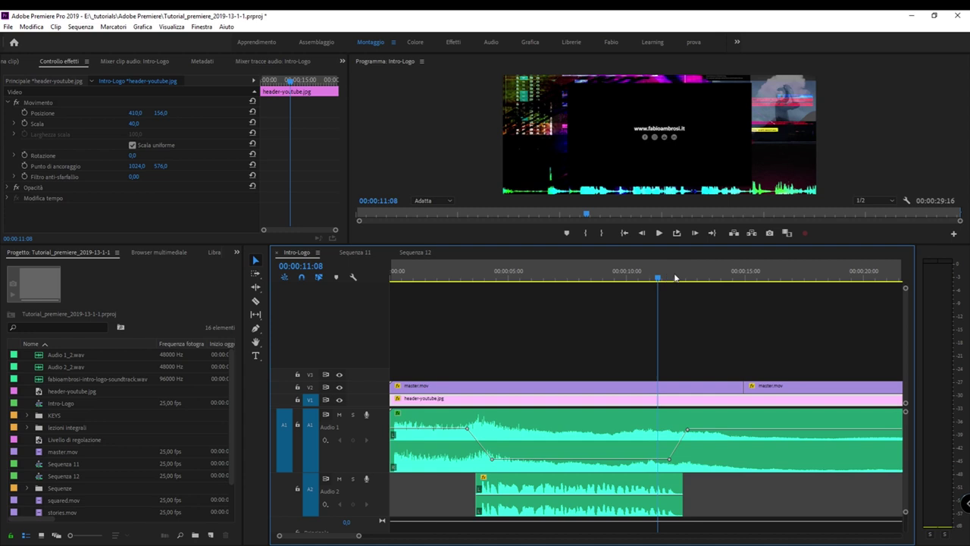
left_click_drag(657, 277, 351, 278)
key("space")
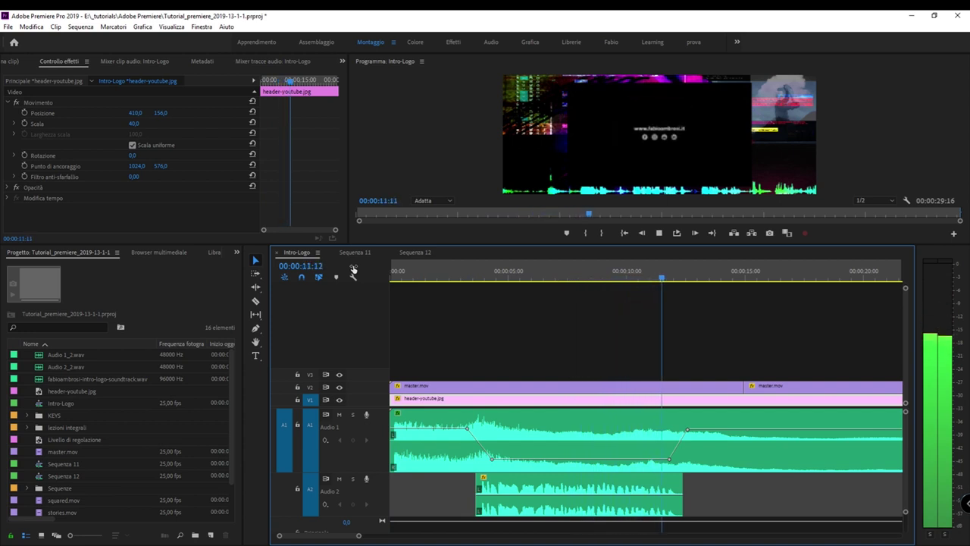
key("space")
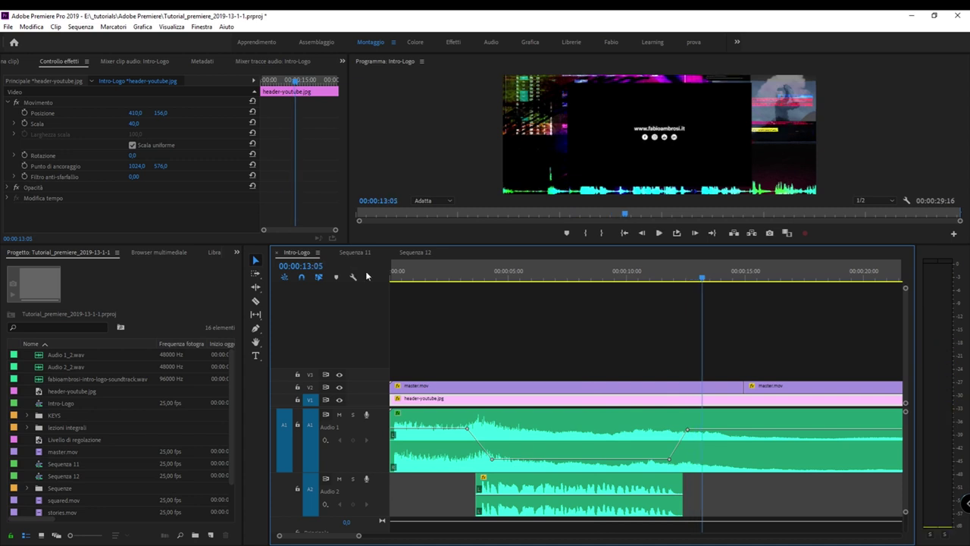
Shift the -9.38 dB keyframe earlier to 00:00:04:03 and move the playhead to 00:00:12:07
left_click(471, 460)
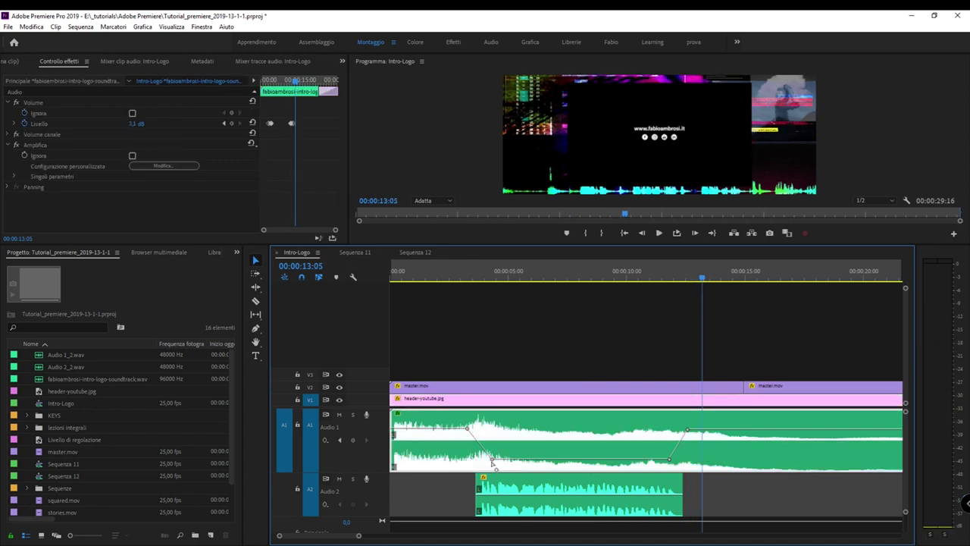
left_click_drag(492, 461, 461, 428)
left_click(681, 282)
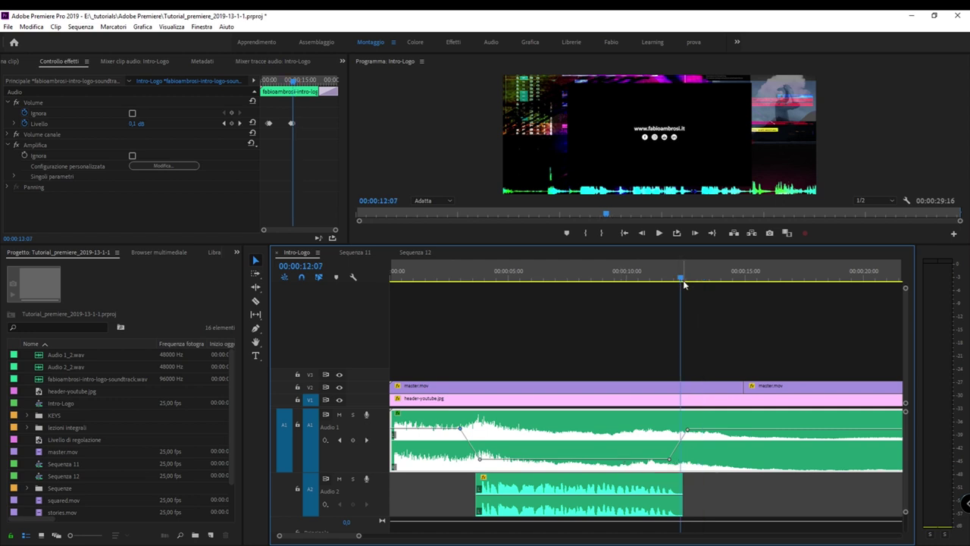
key("super+plus")
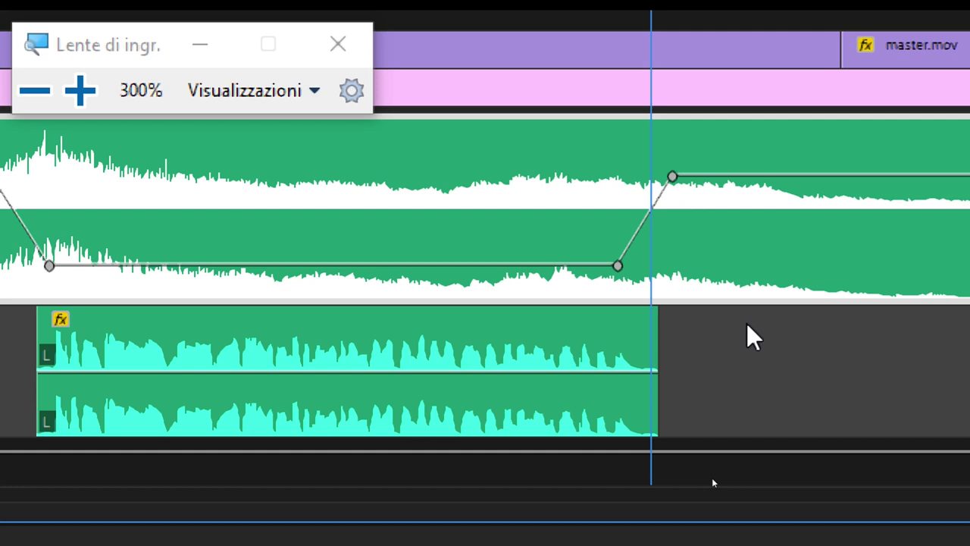
Set the volume keyframe's interpolation to Curva Bezier
mouse_move(250, 135)
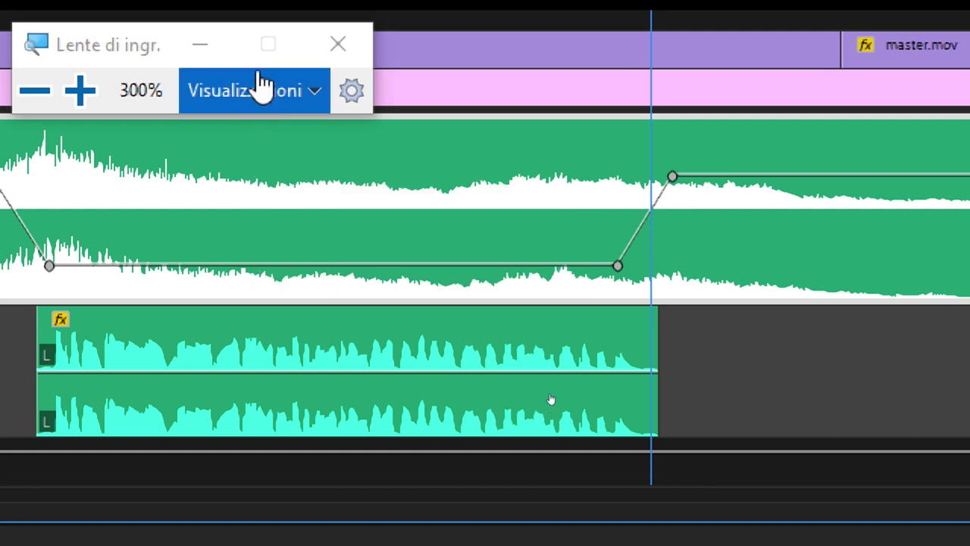
right_click(618, 268)
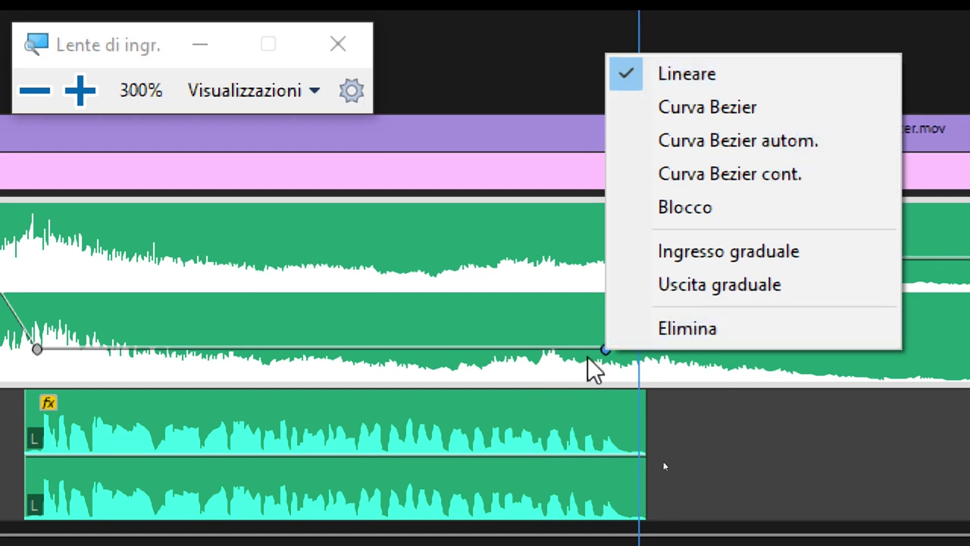
mouse_move(588, 356)
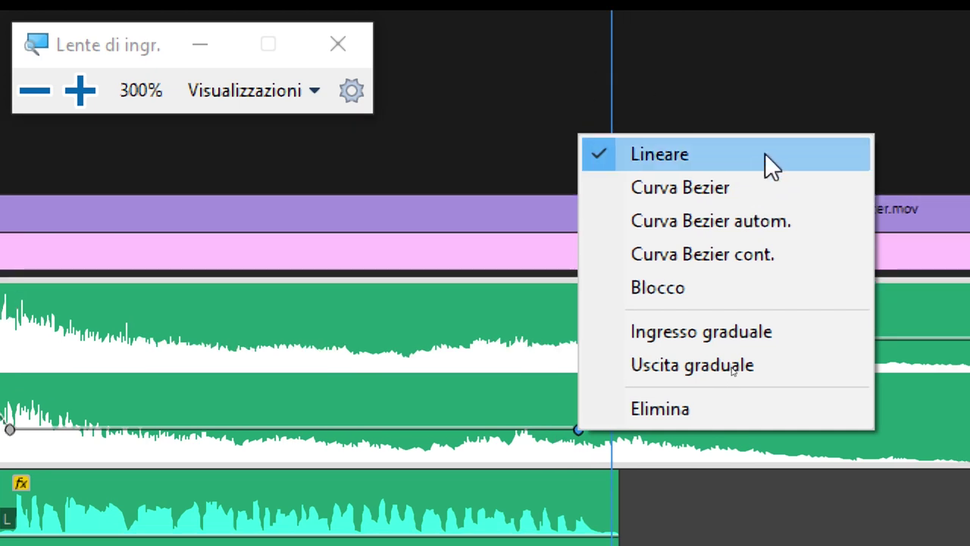
left_click(675, 190)
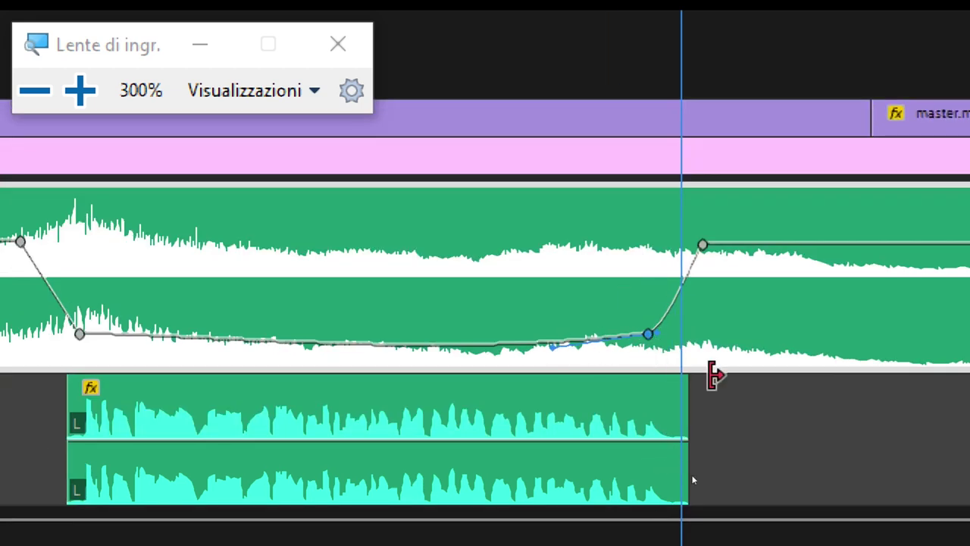
Drag the Bezier handles to sharpen the rise and bow the ducked stretch upward
left_click(773, 438)
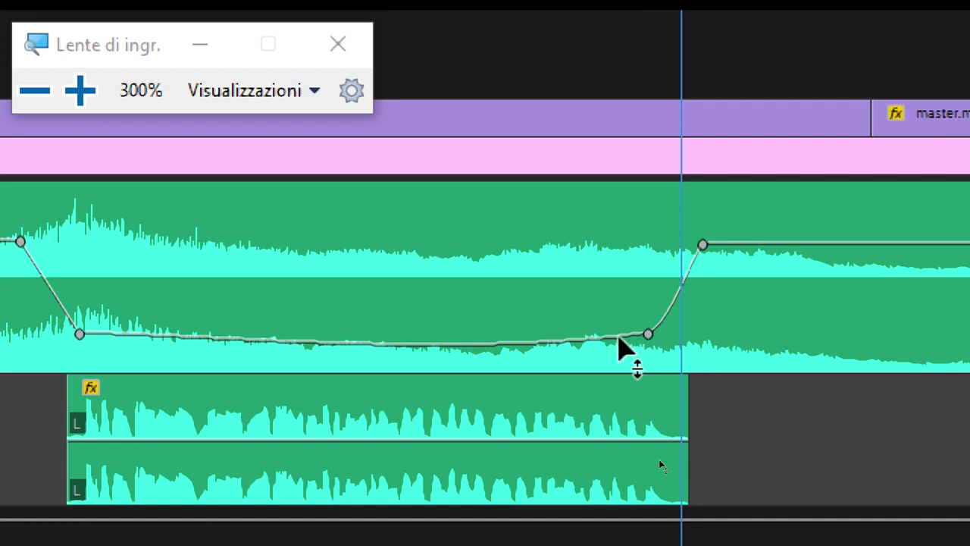
mouse_move(650, 334)
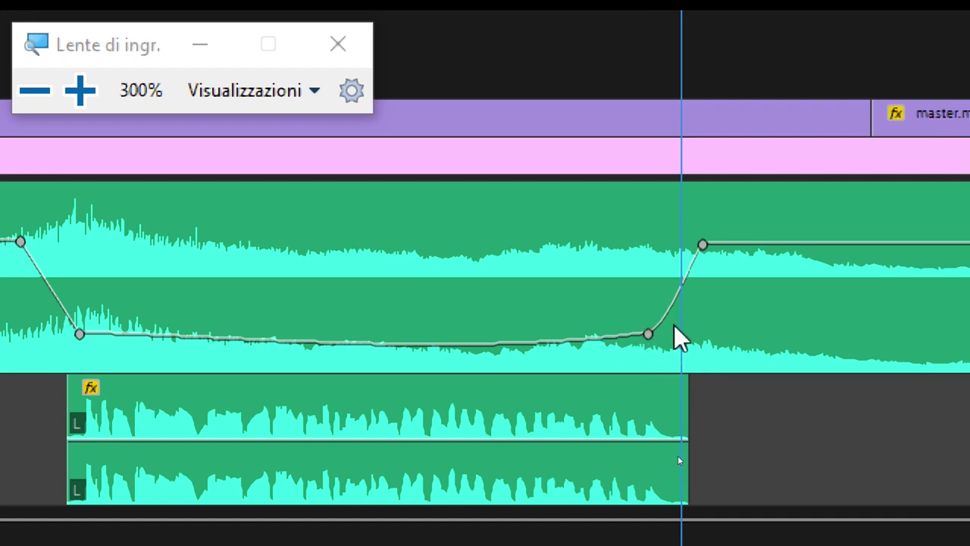
left_click(648, 342)
left_click_drag(665, 340, 686, 347)
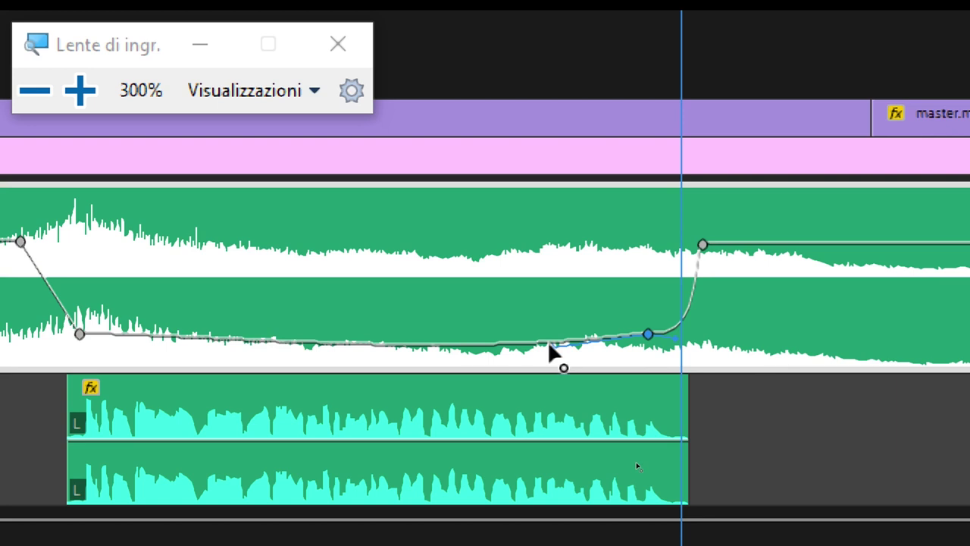
mouse_move(552, 351)
left_mouse_down()
mouse_move(617, 335)
mouse_move(534, 366)
mouse_move(599, 317)
mouse_move(590, 297)
mouse_move(581, 317)
mouse_move(579, 290)
left_mouse_up()
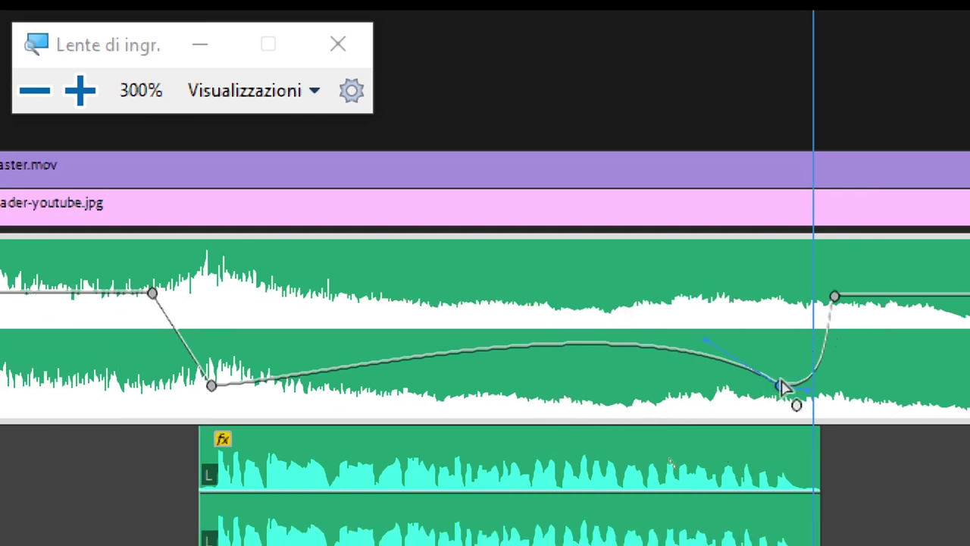
Switch the keyframe to Curva Bezier autom. and flatten the line into the low keyframe
right_click(781, 386)
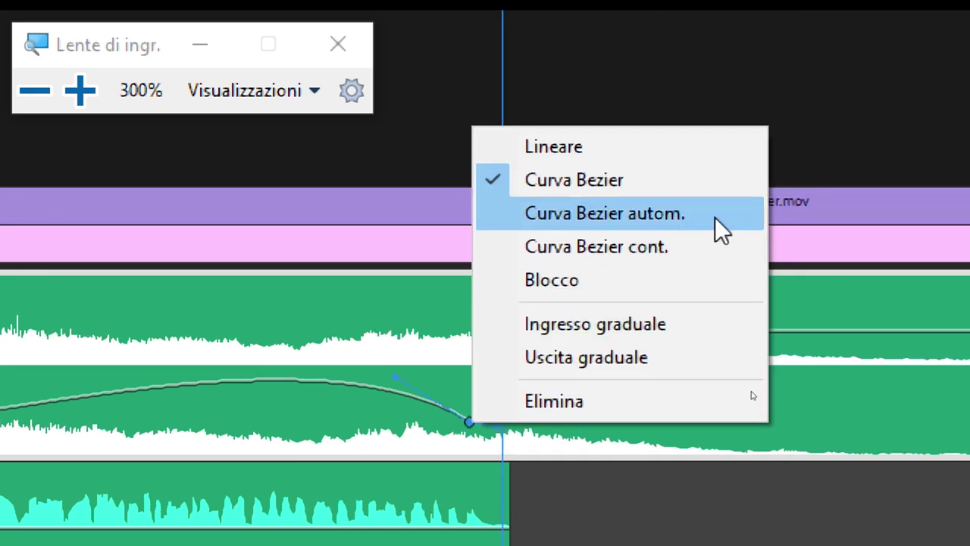
left_click(717, 217)
left_click_drag(372, 434, 529, 424)
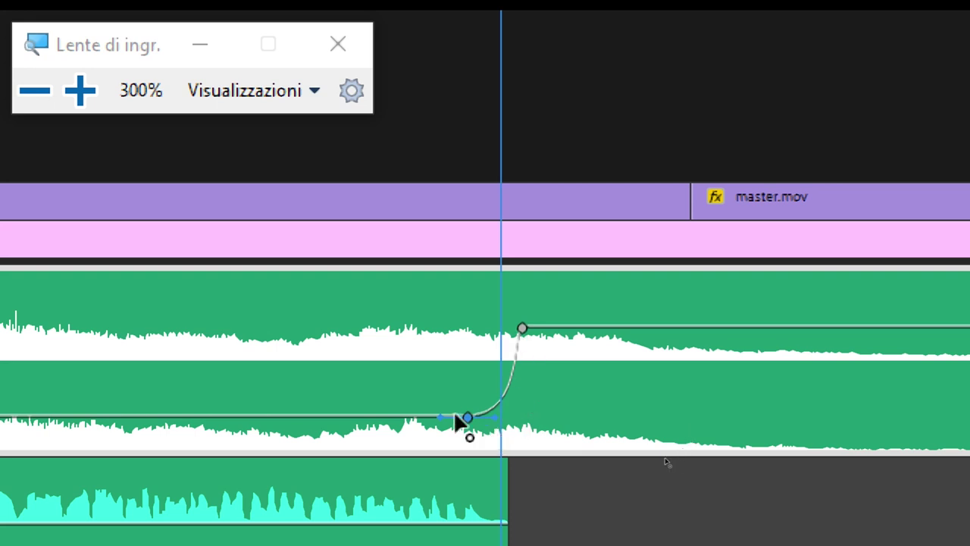
Steepen the ramp into the upper keyframe by dragging its Bezier handle
left_click(522, 328)
right_click(523, 328)
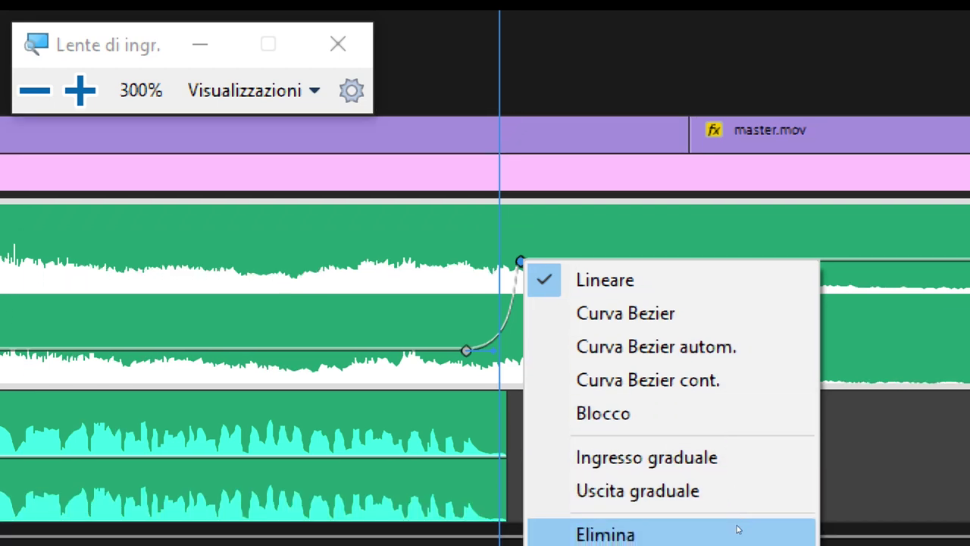
left_click(744, 483)
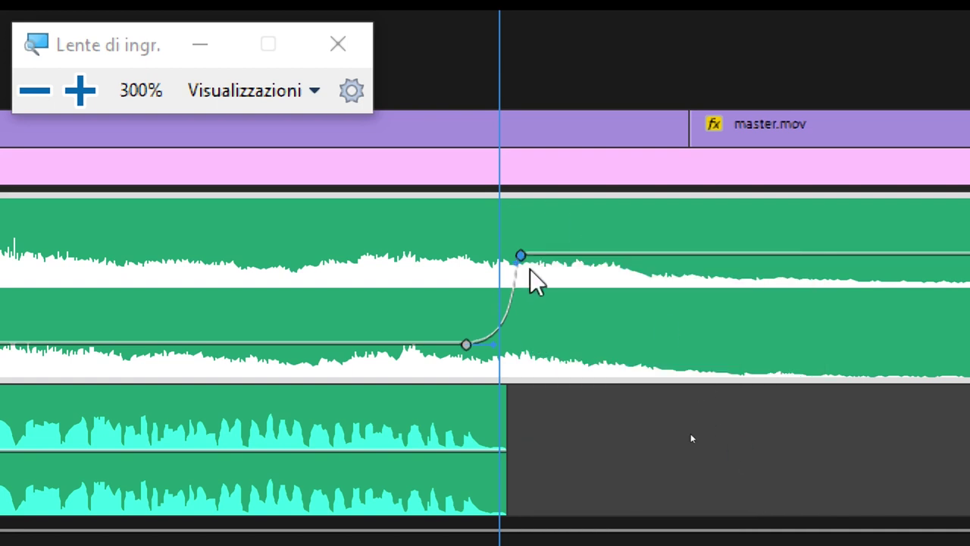
left_click_drag(517, 258, 447, 260)
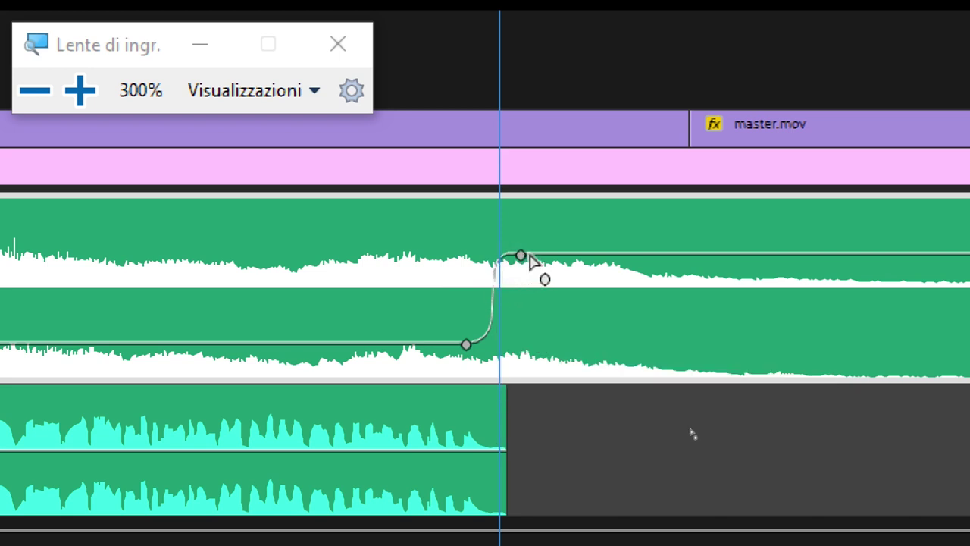
mouse_move(521, 257)
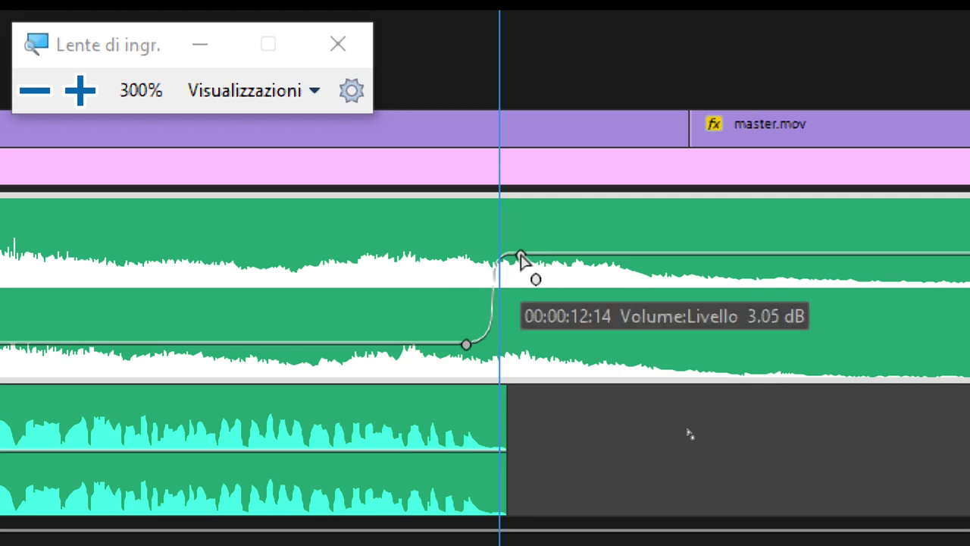
right_click(521, 256)
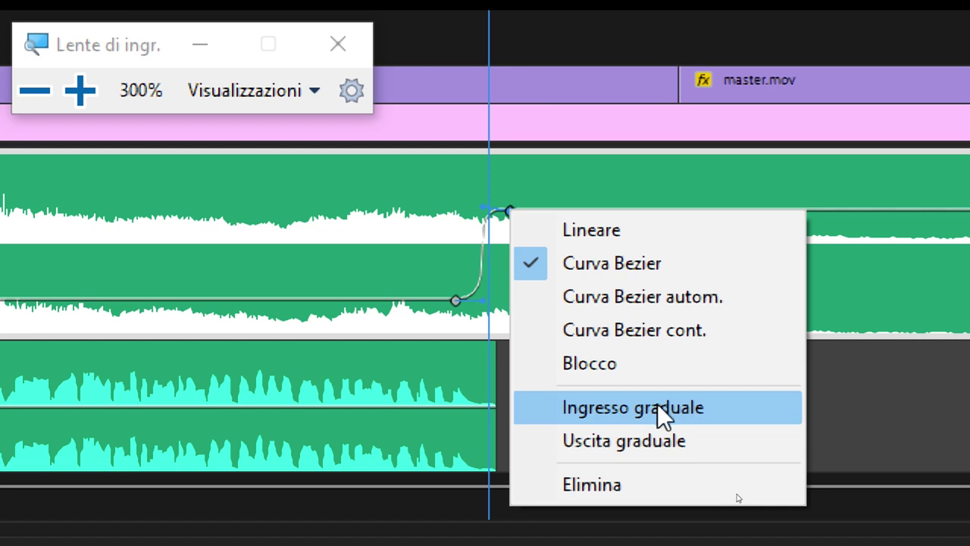
left_click(423, 260)
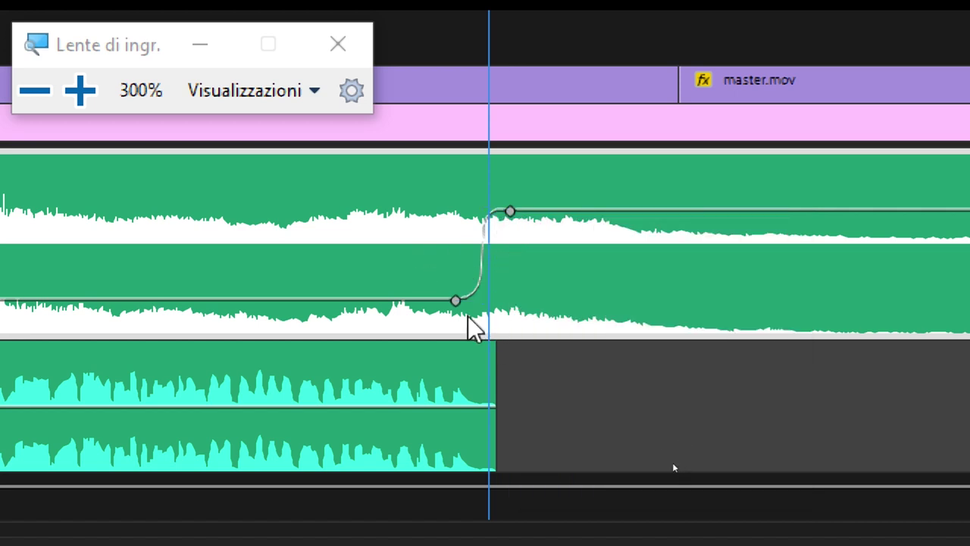
Apply Uscita graduale to the low keyframe and close Windows Magnifier
right_click(456, 301)
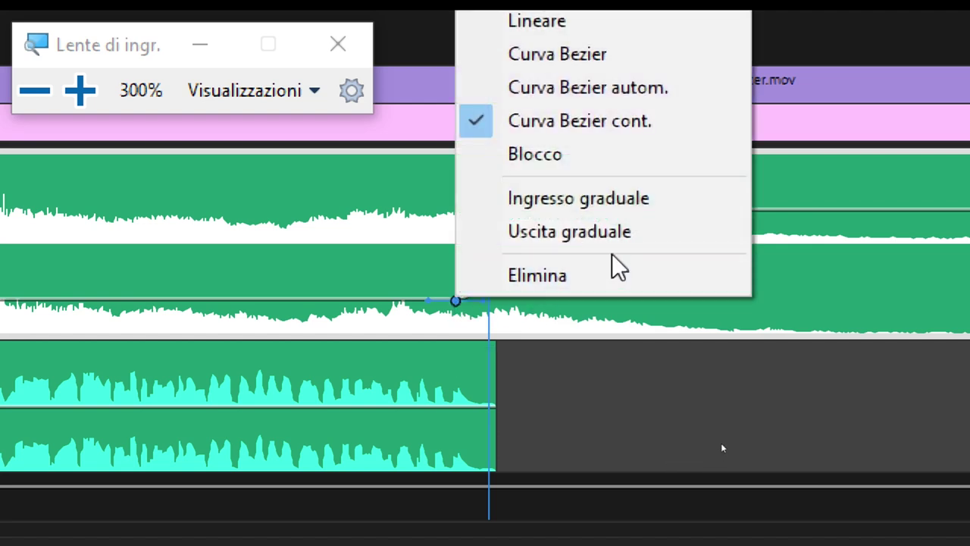
left_click(613, 232)
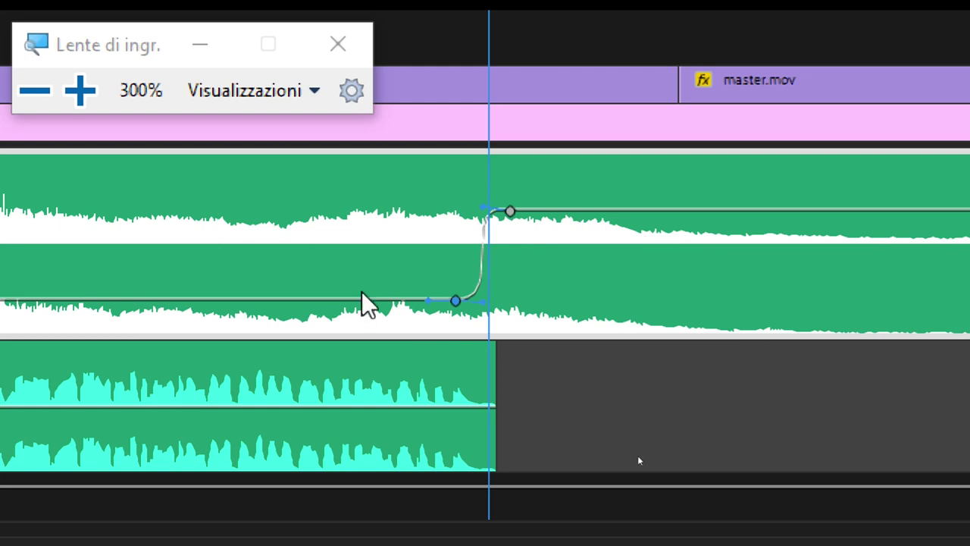
key("super+Escape")
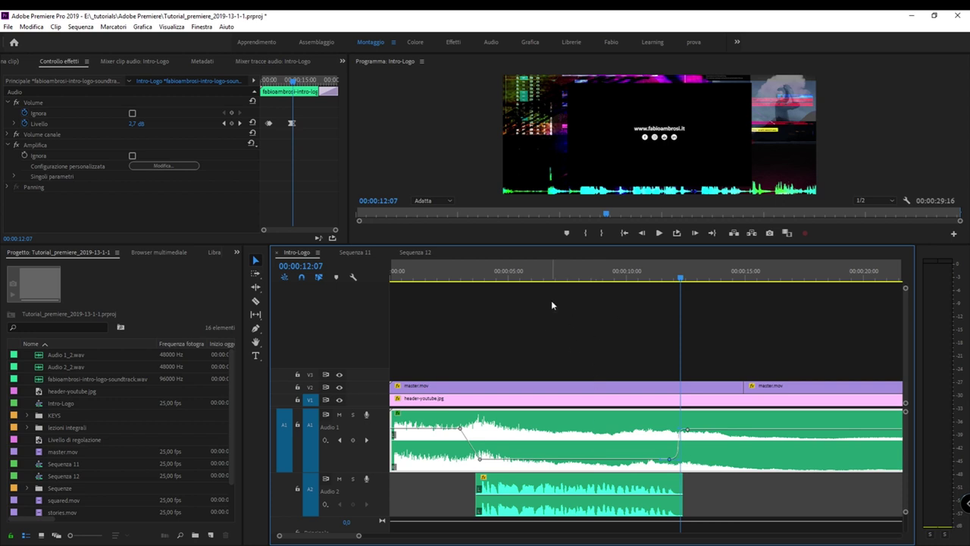
Cut the Audio 1 soundtrack clip at 00:00:07:02, then deselect it
left_click(558, 274)
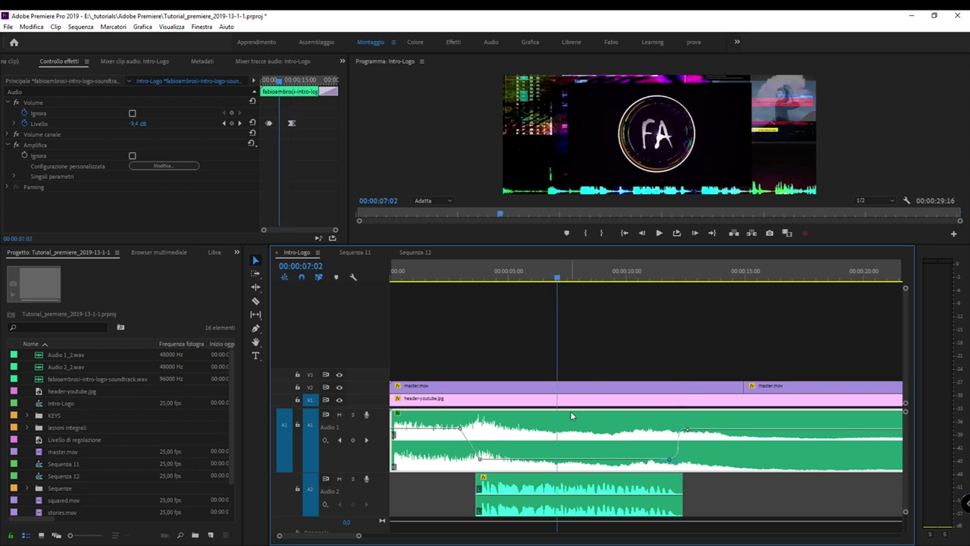
key("ctrl+k")
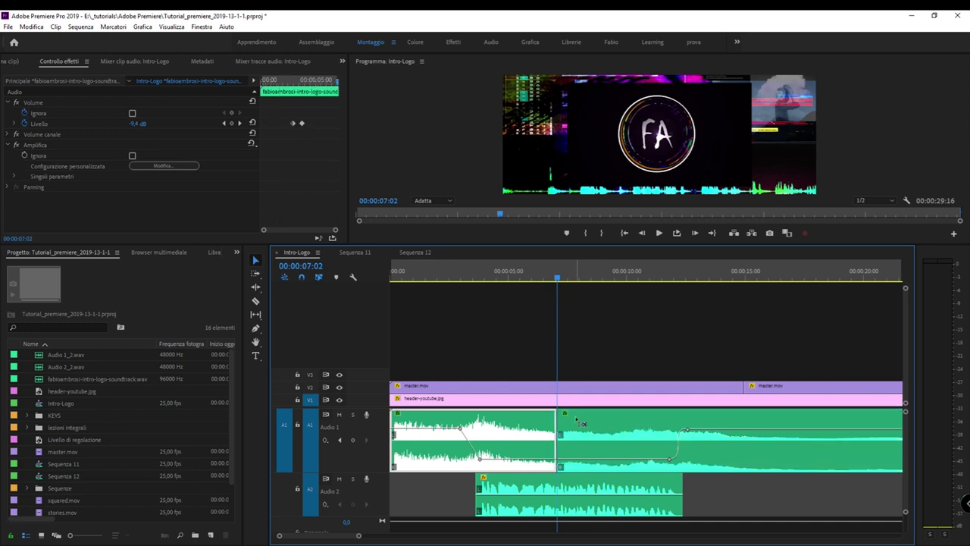
left_click(559, 428)
Apply the default Constant Power (Potenza costante) crossfade across the cut at 00:00:07:02
key("ctrl+shift+d")
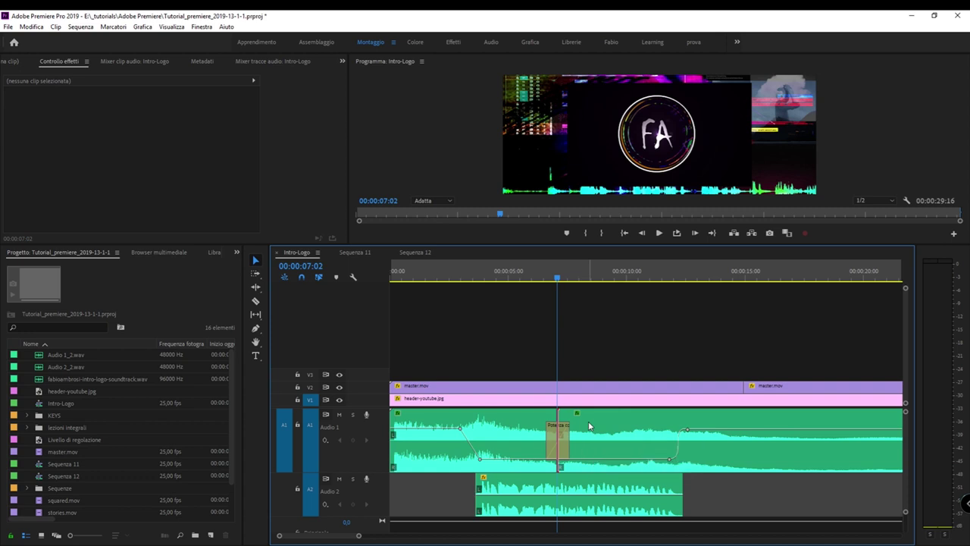
key("Delete")
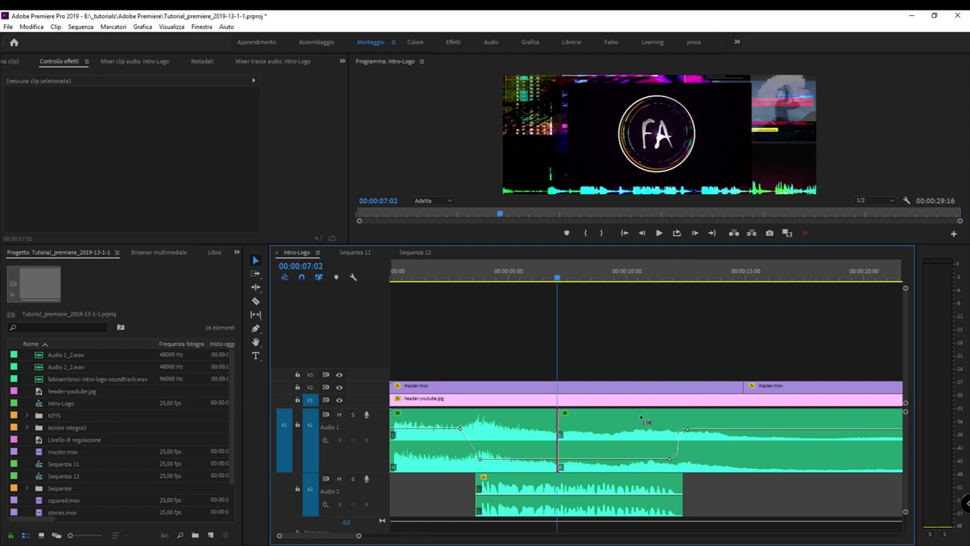
key("ctrl+shift+d")
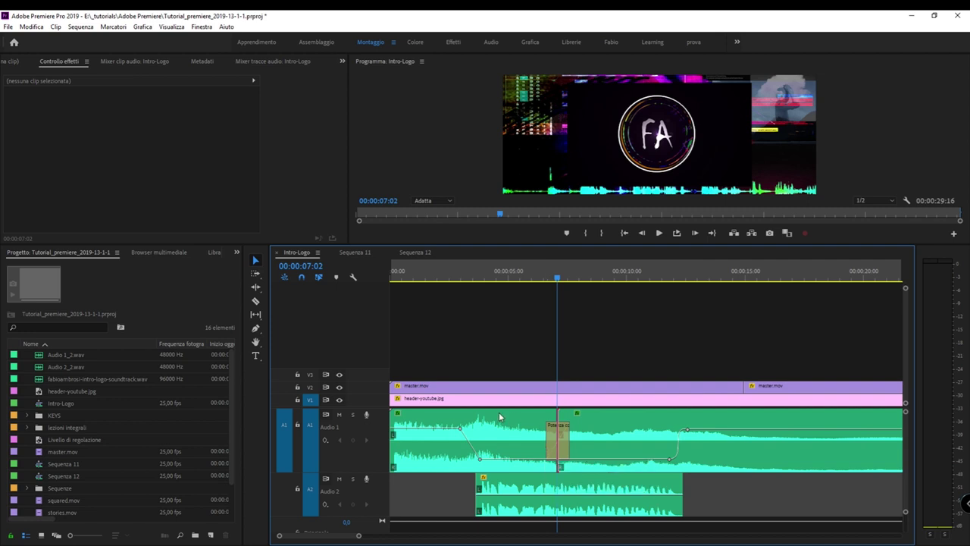
Switch to the Audio workspace and enlarge the timeline so Audio 2 appears under the soundtrack
mouse_move(477, 459)
left_click(492, 42)
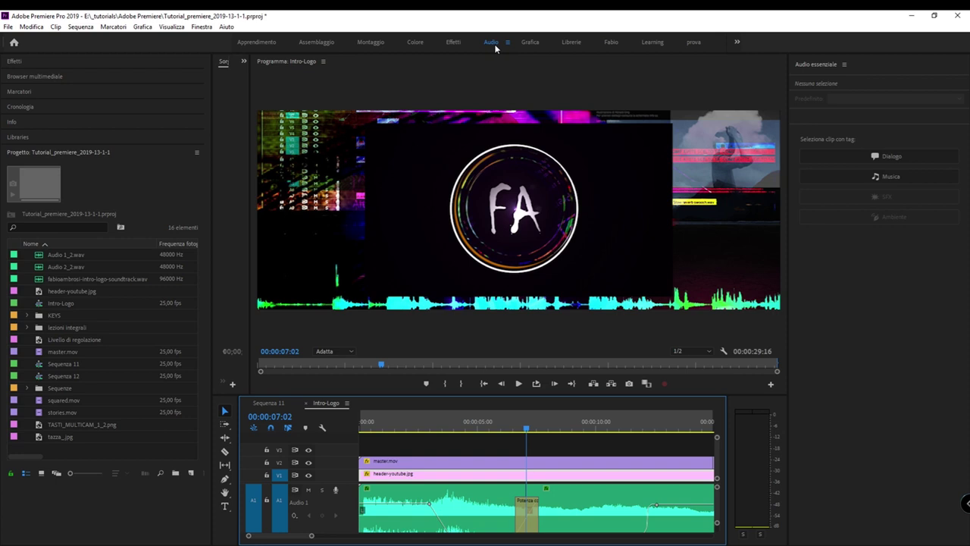
left_click(613, 489)
scroll(616, 477, "down", 2)
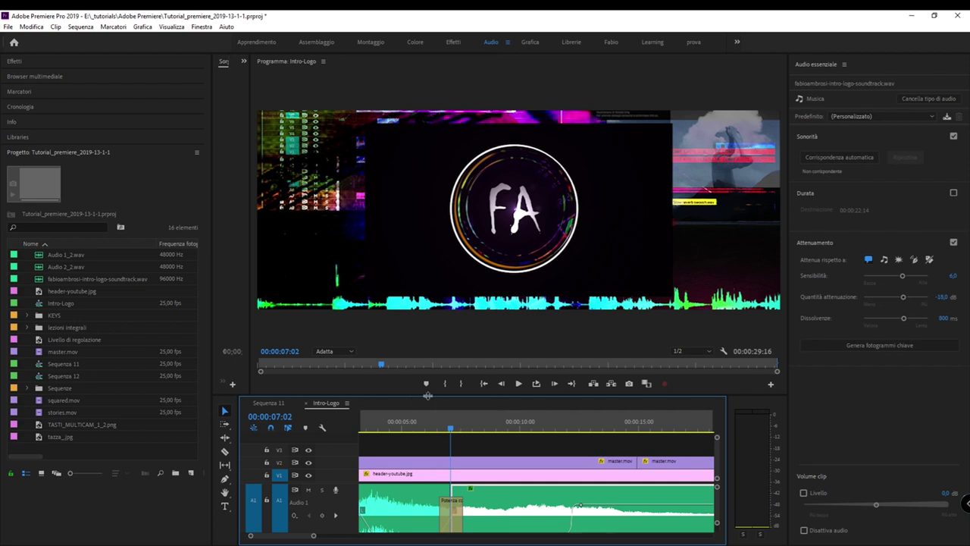
left_click_drag(428, 395, 427, 246)
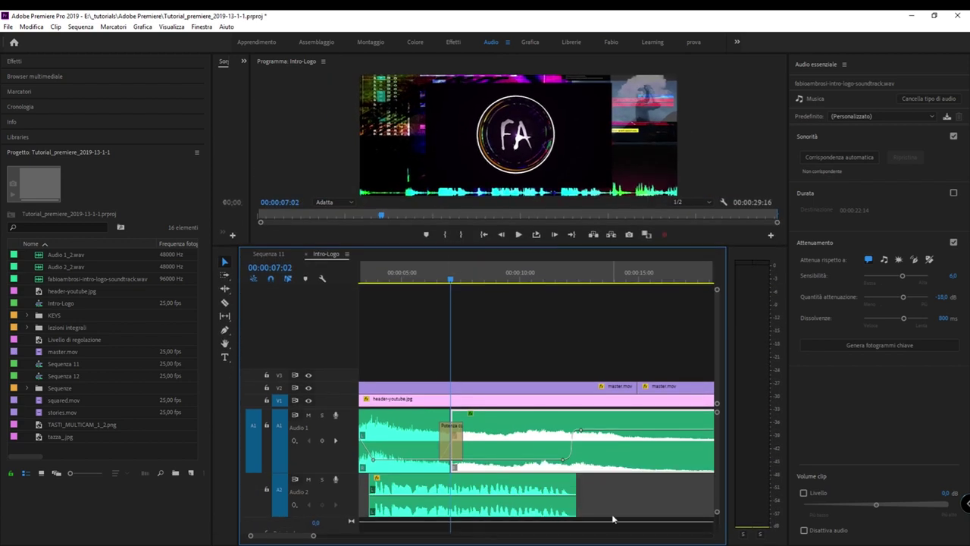
left_click(612, 514)
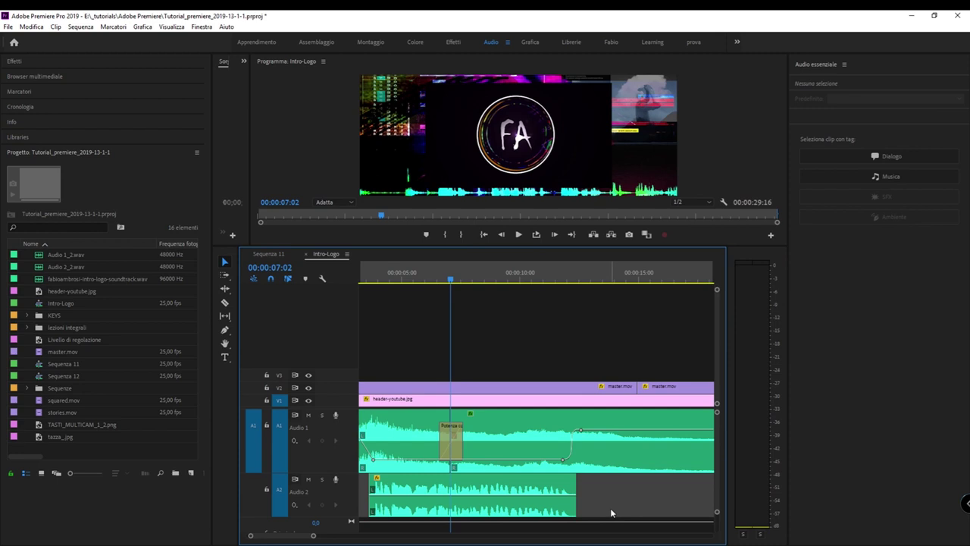